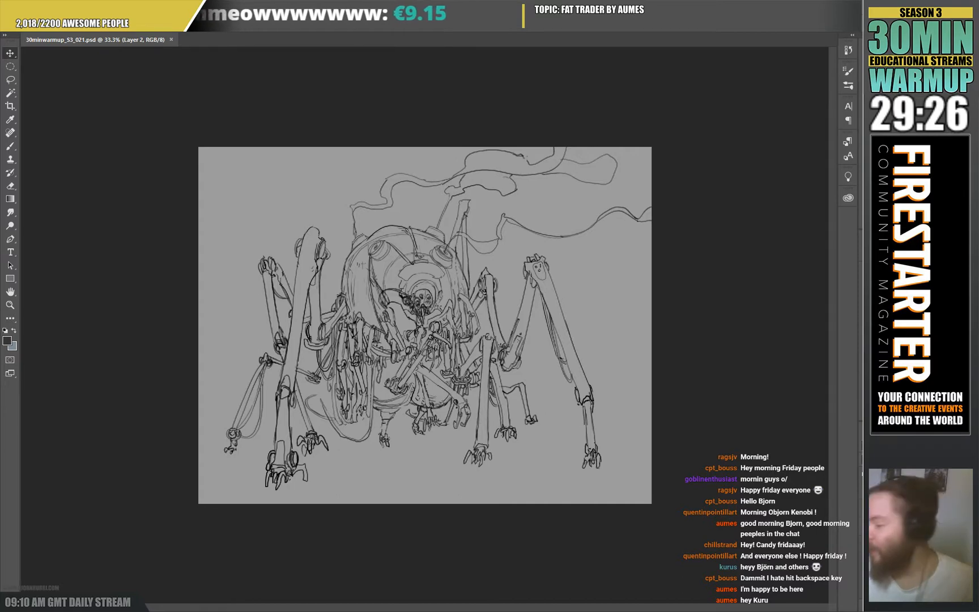
Select the seated pilot's arm and shoulder with the lasso and shift them slightly closer to the head.
key("ctrl+plus")
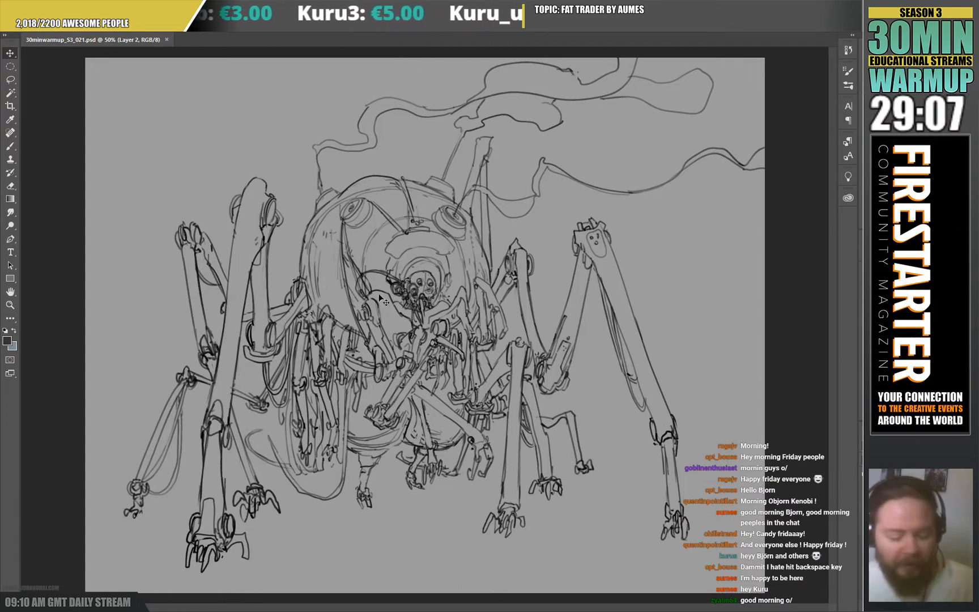
key("l")
mouse_move(390, 321)
left_mouse_down()
mouse_move(392, 299)
mouse_move(379, 286)
mouse_move(356, 308)
mouse_move(400, 366)
left_mouse_up()
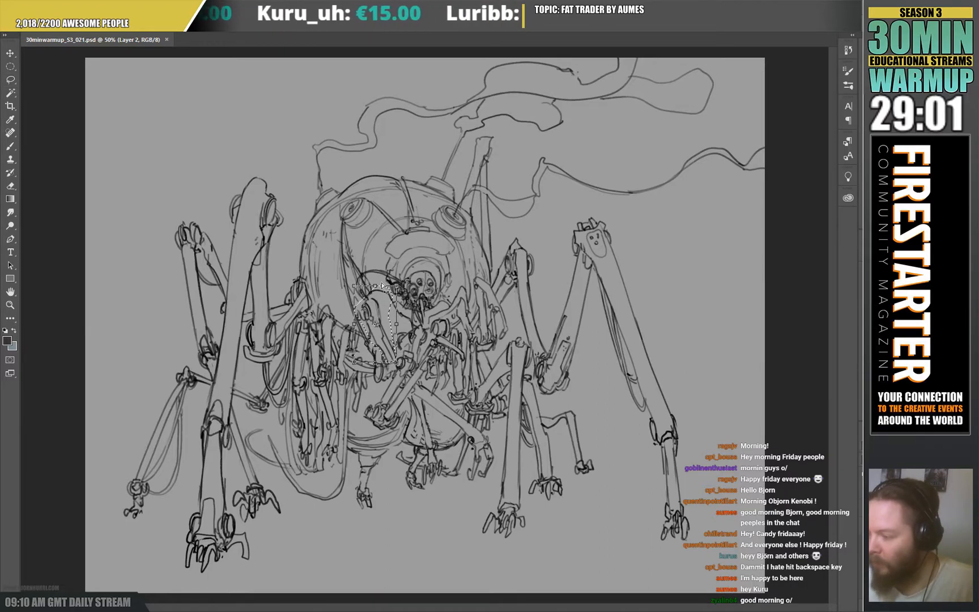
key("ctrl+t")
left_click_drag(382, 286, 388, 286)
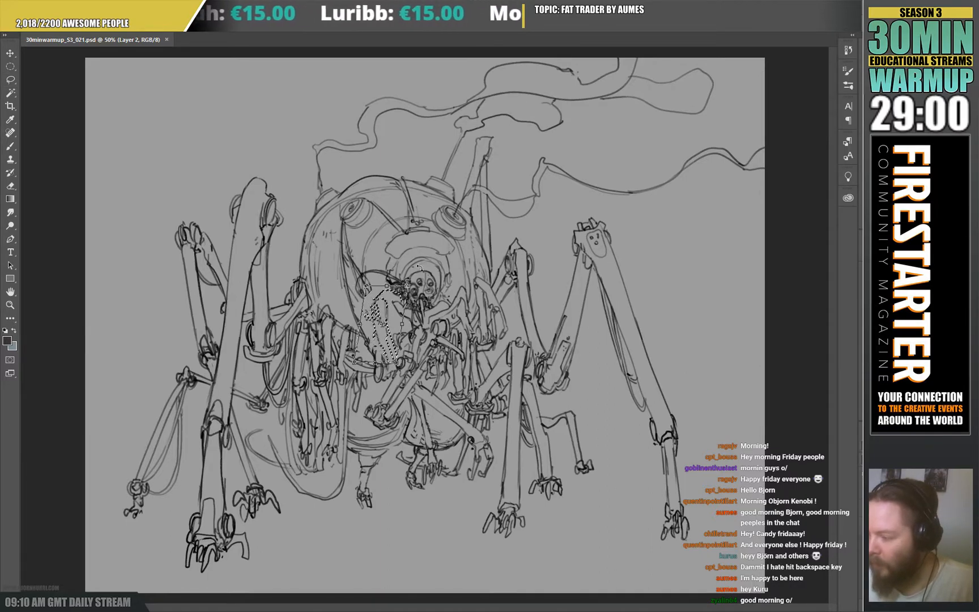
key("Return")
key("ctrl+d")
Erase stray lines and redraw the pilot's head, neck and chest at the centre of the machine.
key("b")
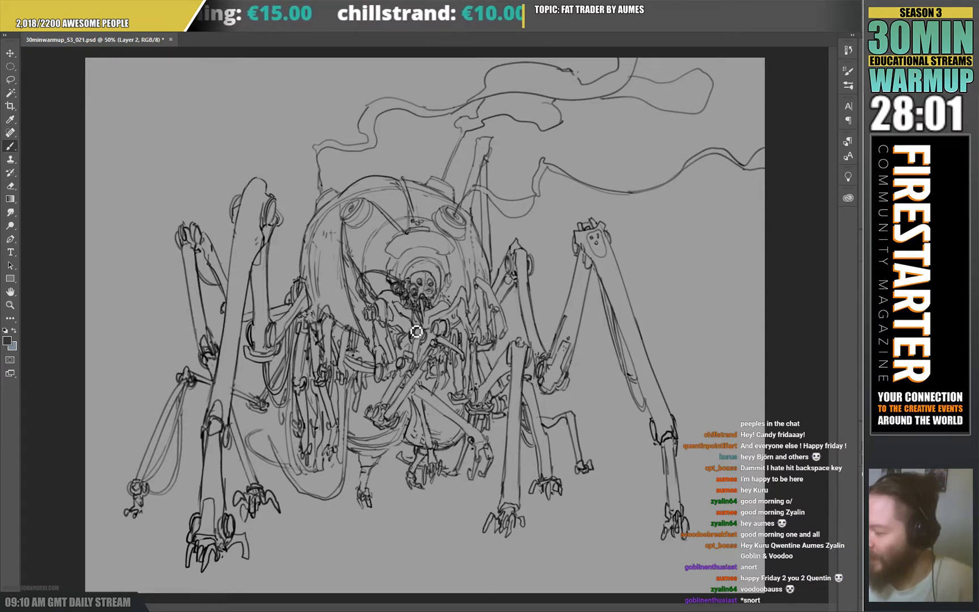
key("e")
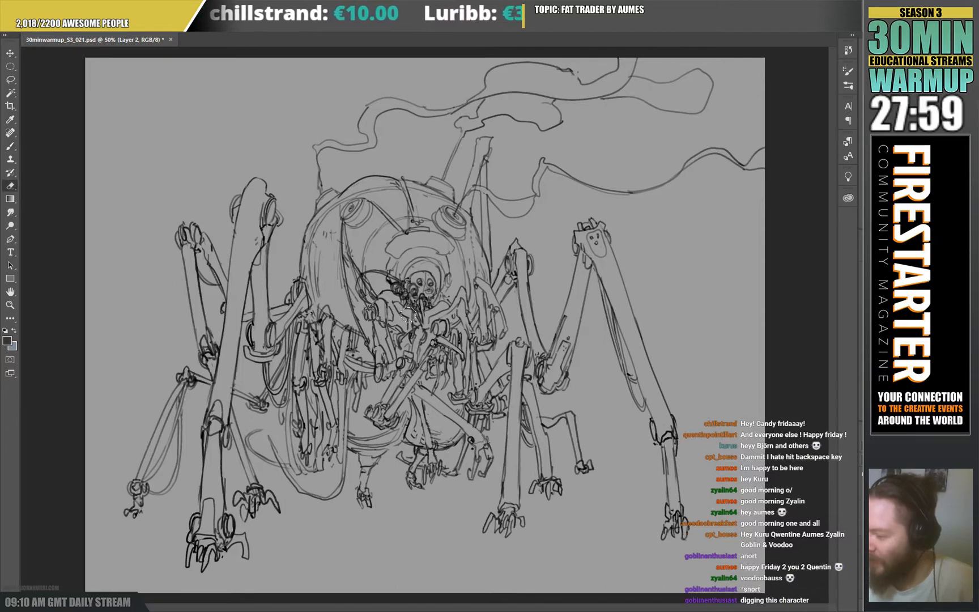
key("b")
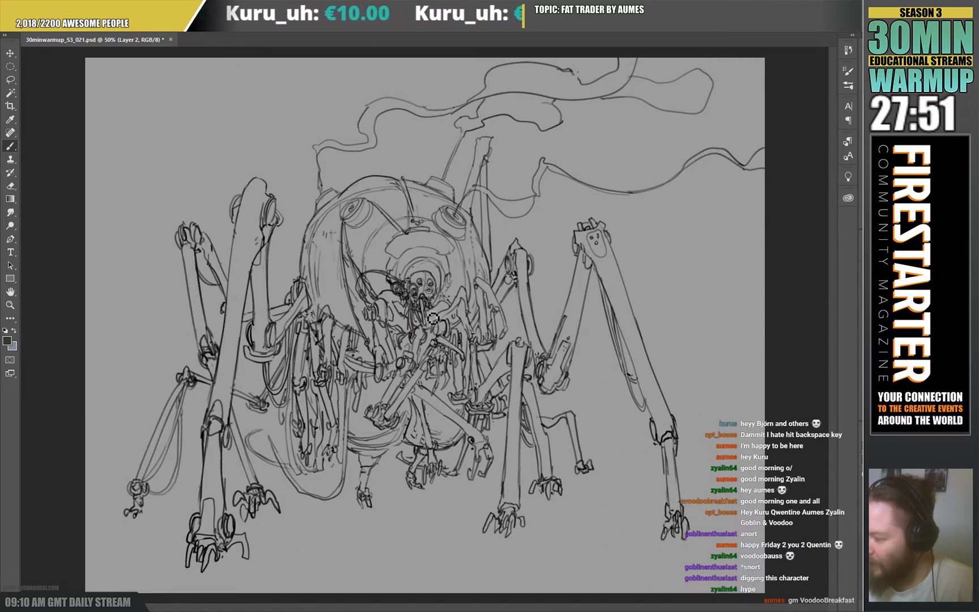
key("e")
key("b")
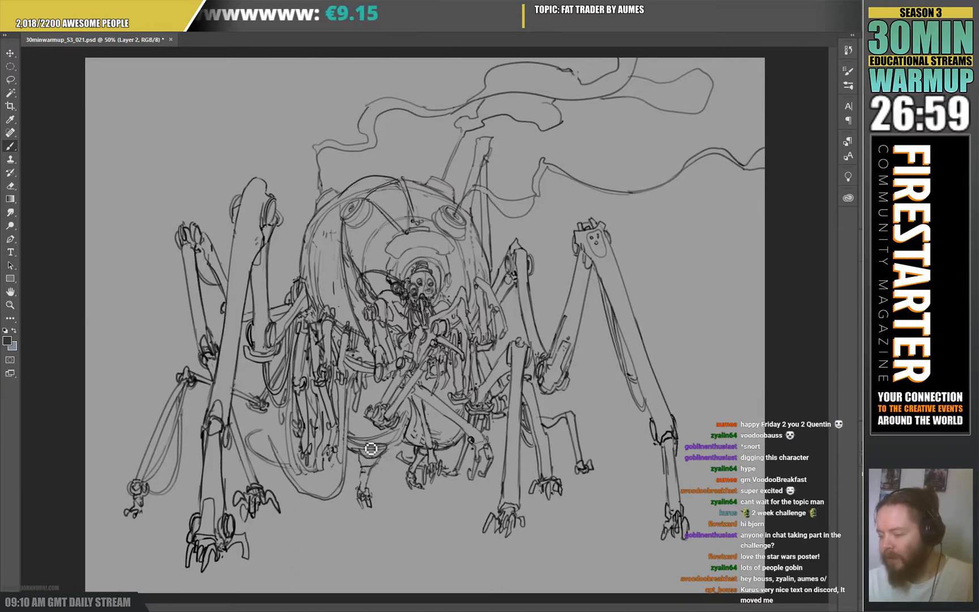
Erase the rough upper part of the small leg under the belly and redraw its joint with cleaner lines.
key("e")
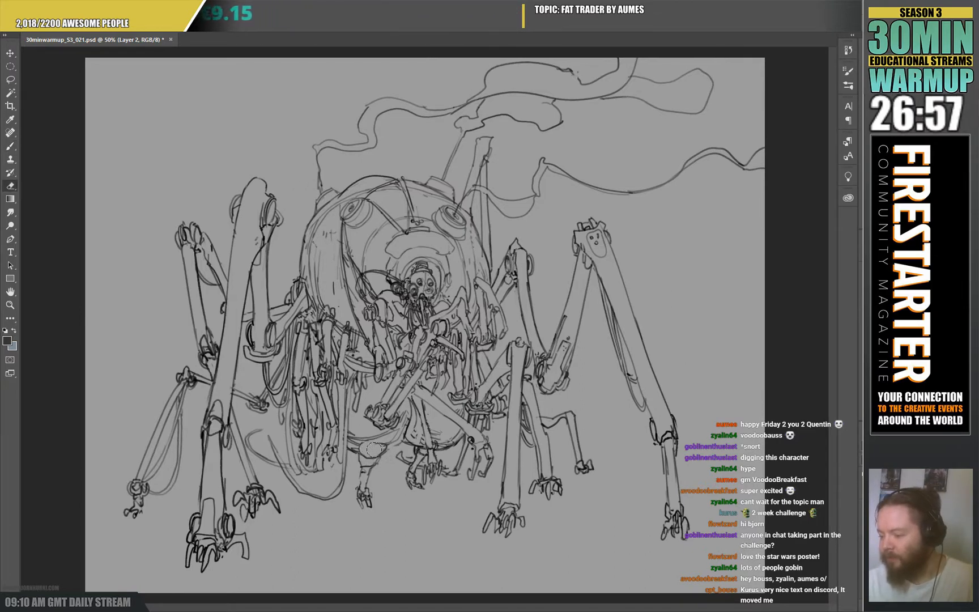
key("b")
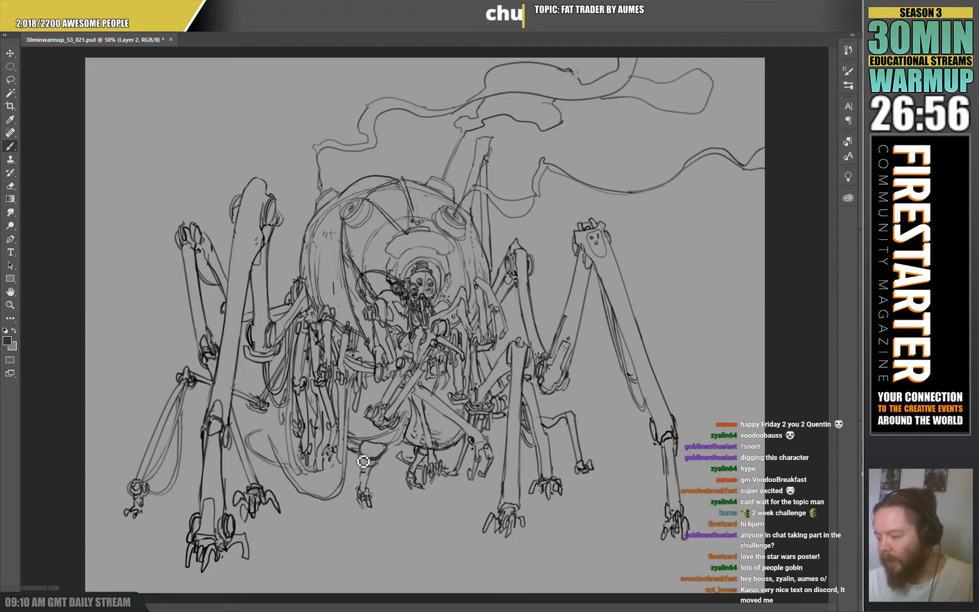
mouse_move(359, 457)
left_mouse_down()
mouse_move(384, 471)
mouse_move(389, 461)
mouse_move(384, 473)
mouse_move(360, 459)
mouse_move(359, 468)
mouse_move(370, 462)
mouse_move(365, 471)
mouse_move(388, 441)
mouse_move(364, 482)
mouse_move(365, 493)
left_mouse_up()
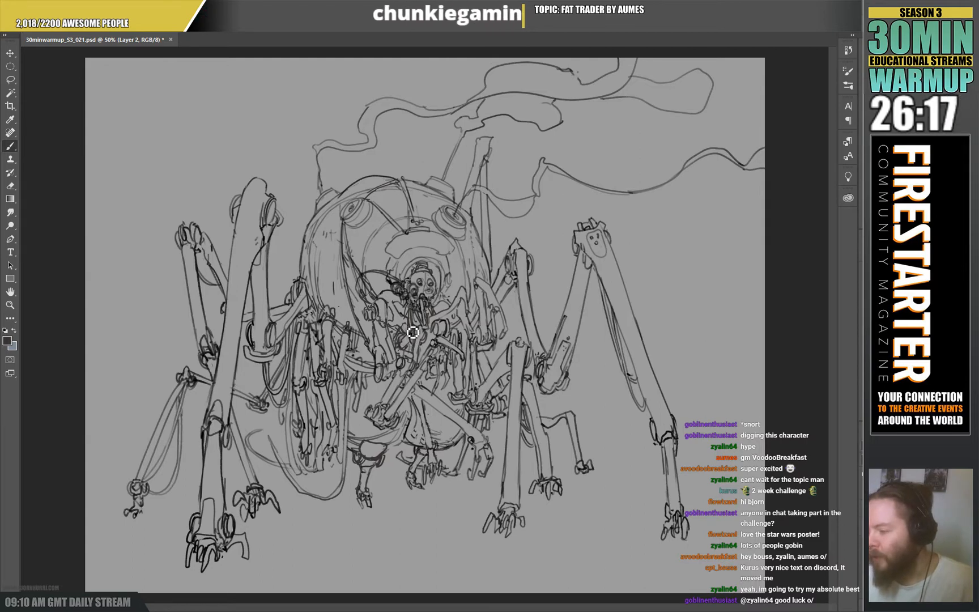
Refine the arched plate above the pilot's head and clean up the small clawed leg beneath the belly's centre.
key("e")
key("b")
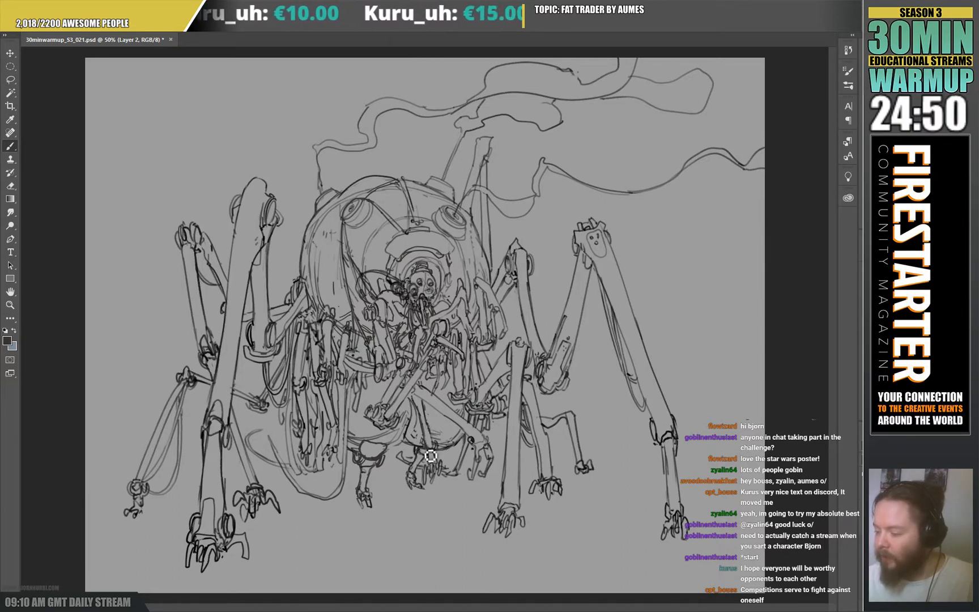
key("e")
left_click_drag(427, 445, 422, 450)
key("b")
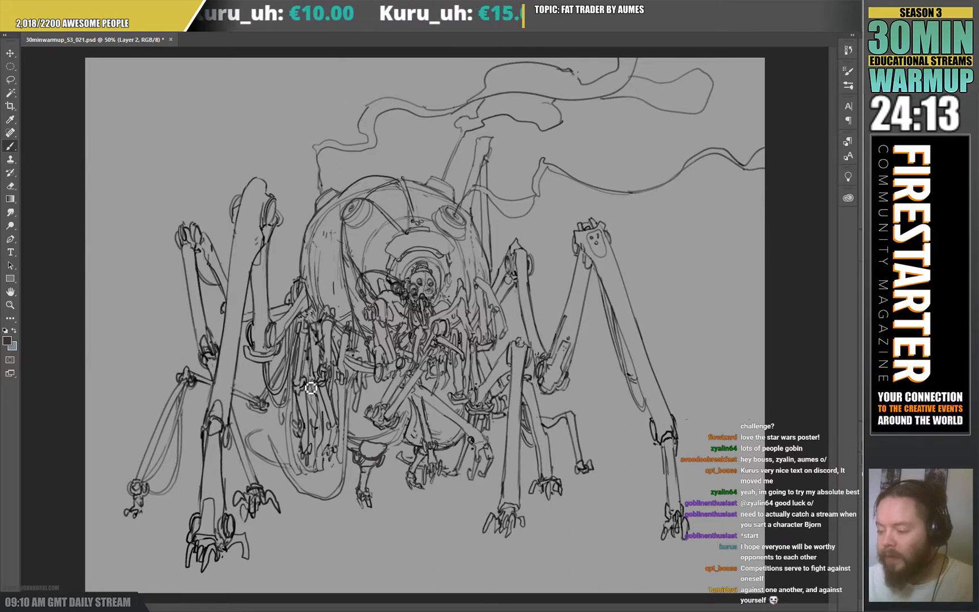
Erase and redraw the cluster of thin arms hanging beneath the left side of the domed body.
key("e")
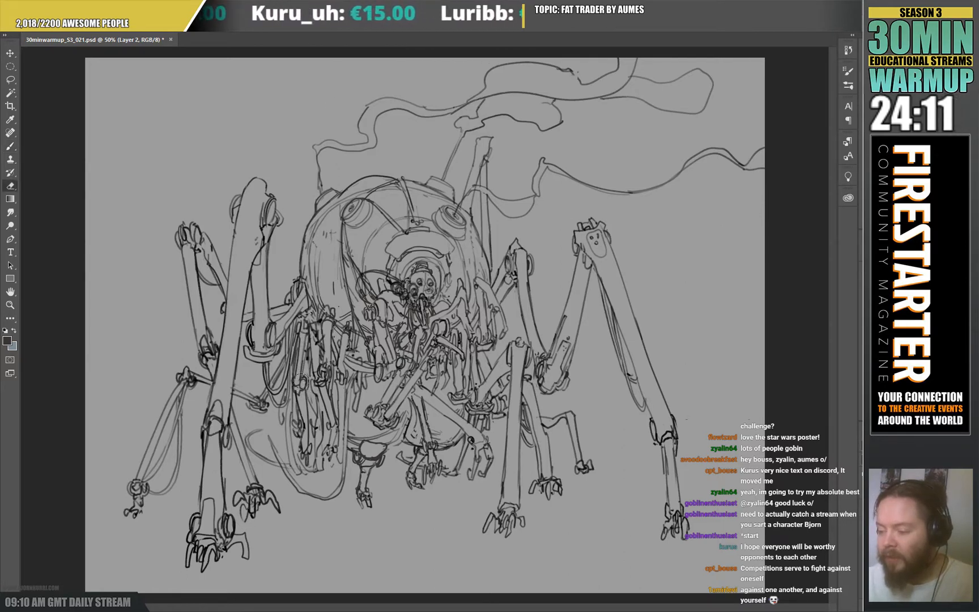
key("b")
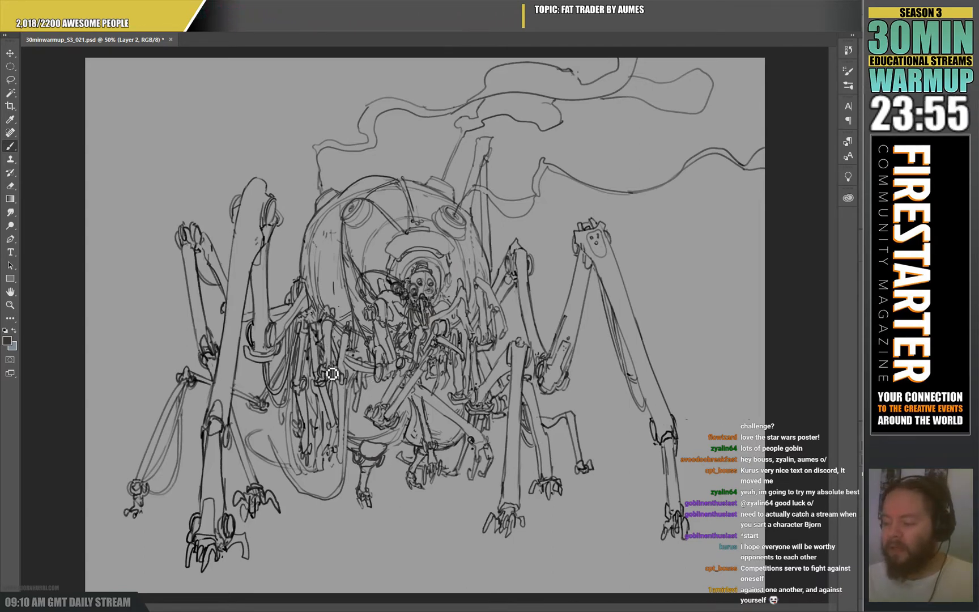
key("e")
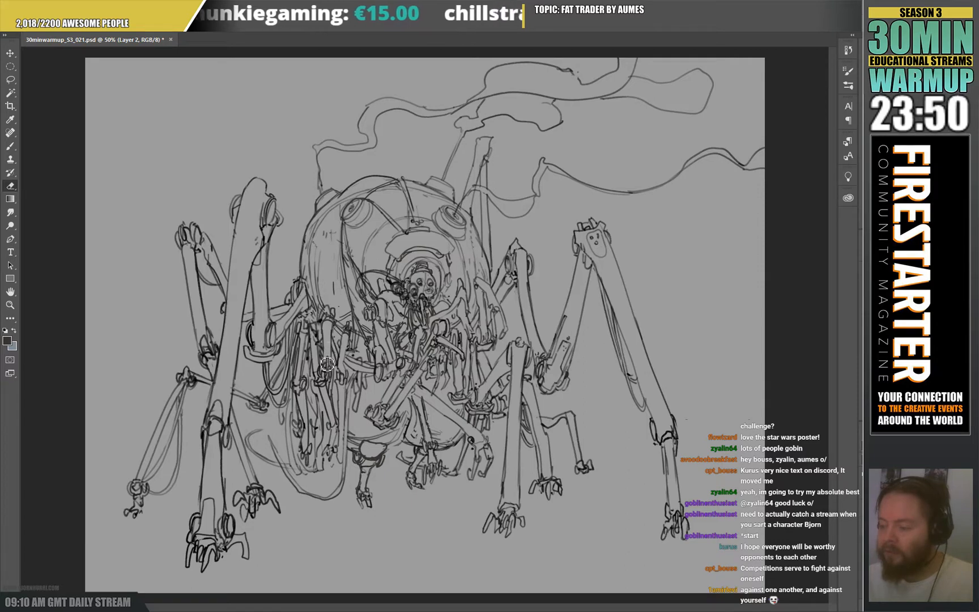
key("b")
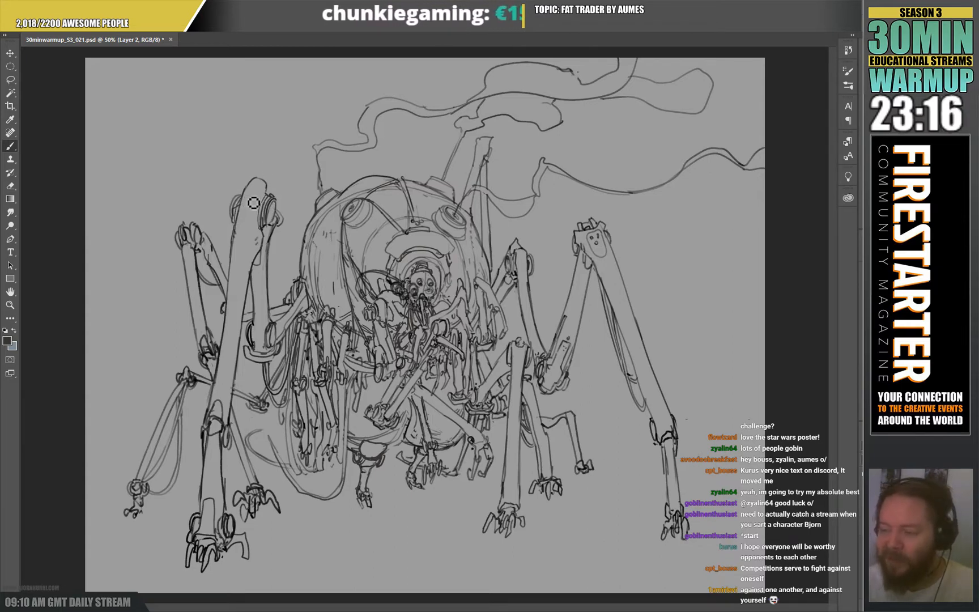
Refine the mechanical joints and cables on the left-hand legs, erasing overlapping lines and redrawing them.
key("e")
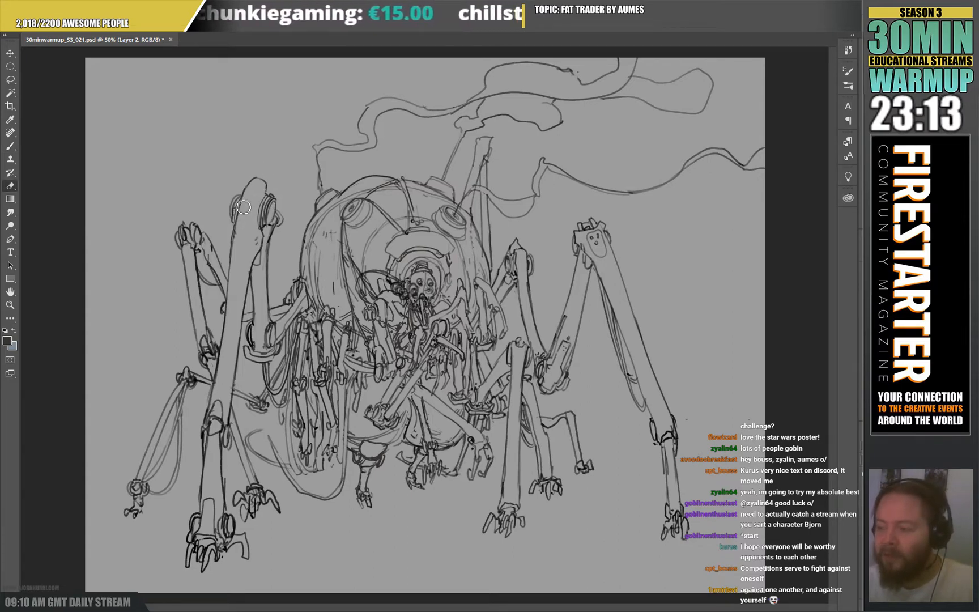
key("b")
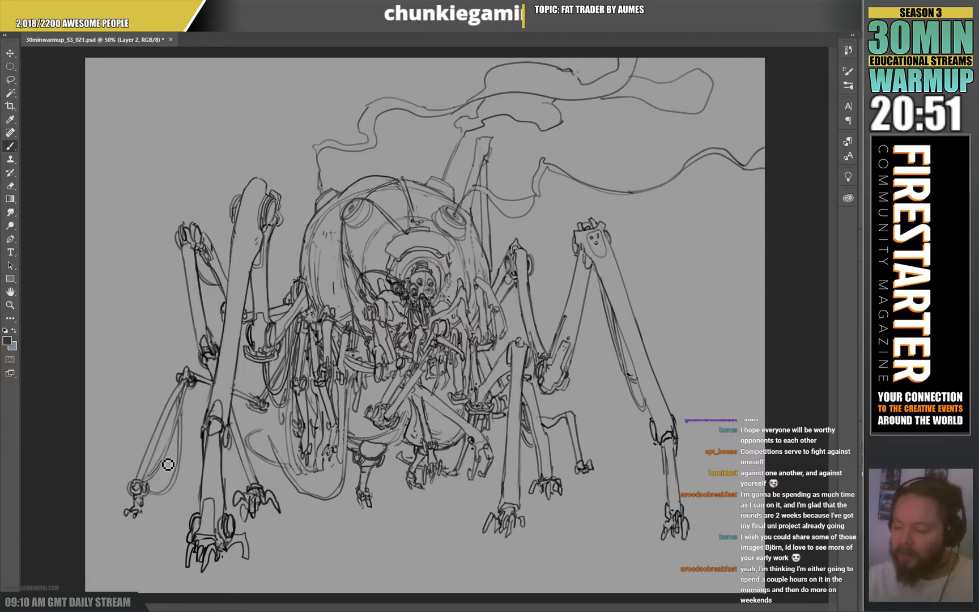
key("e")
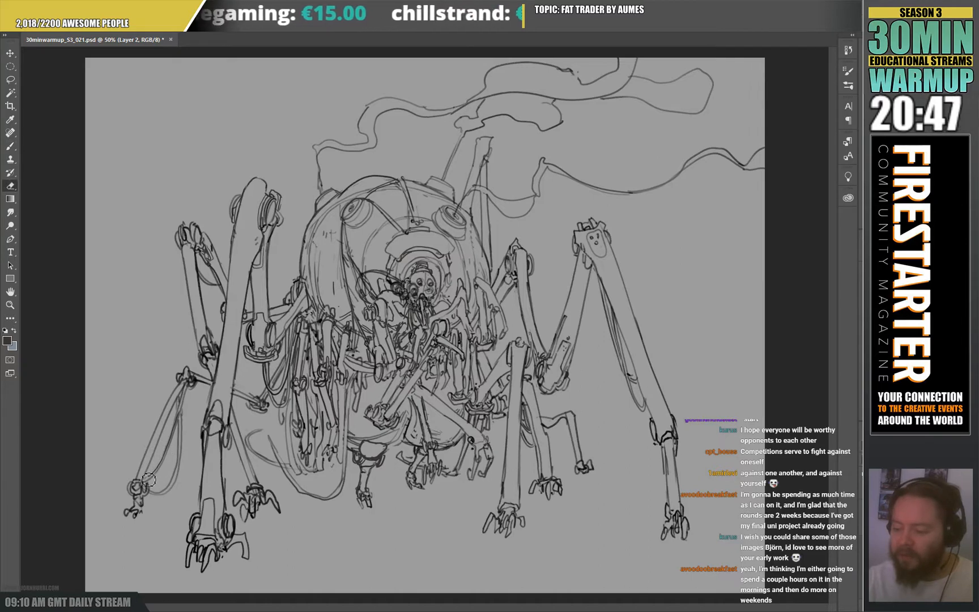
key("b")
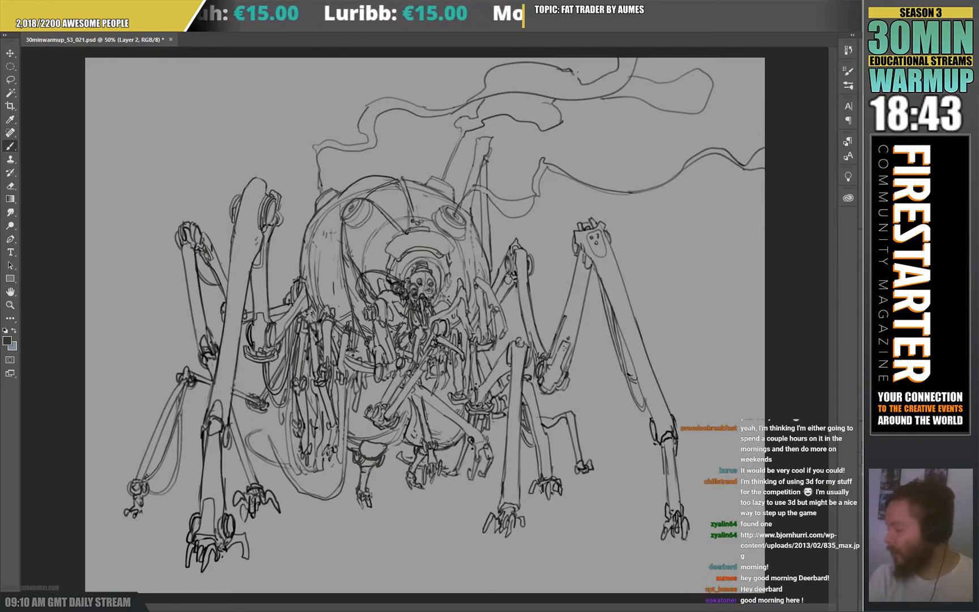
Add a new layer to the spider machine drawing.
key("ctrl+alt+shift+n")
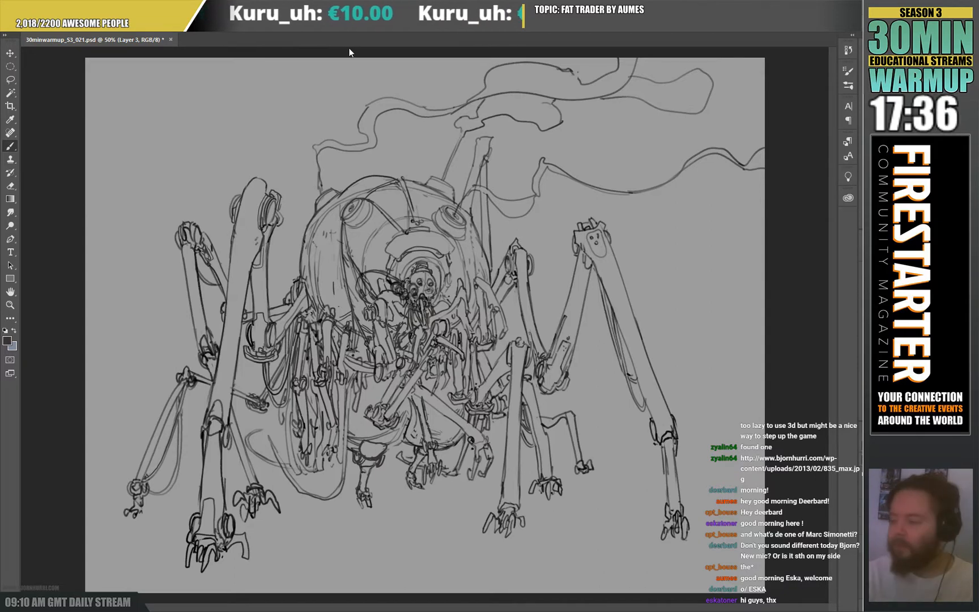
Paste the copied illustration of hooded skeletal figures into a new document, examine it enlarged, and close that document.
left_click(672, 466)
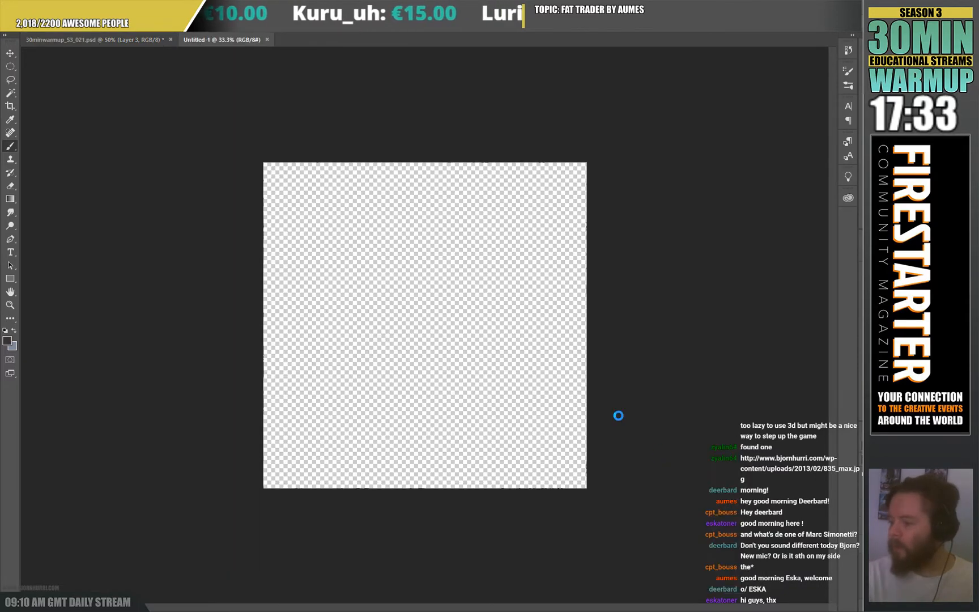
key("ctrl+v")
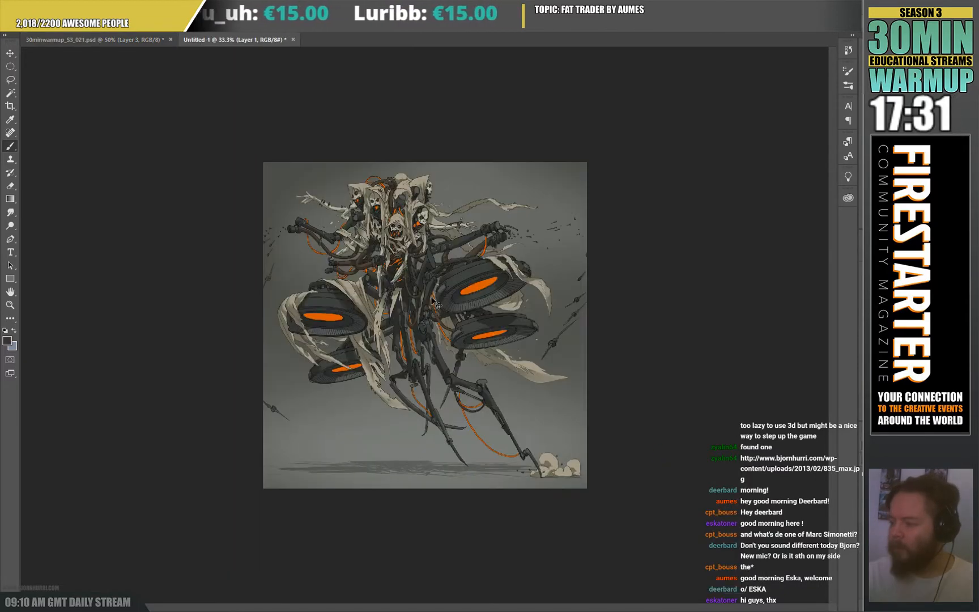
key("ctrl+plus")
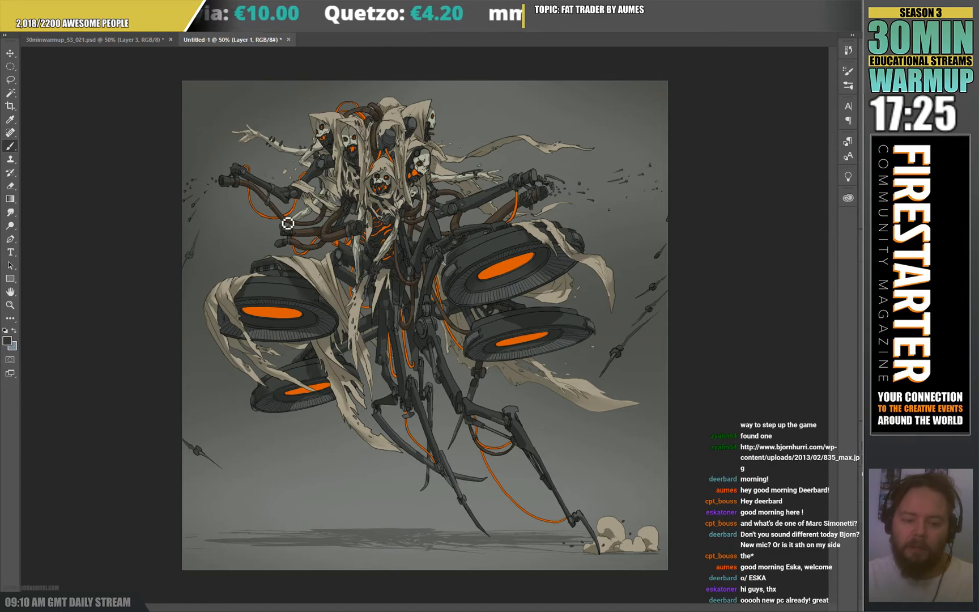
key("ctrl+w")
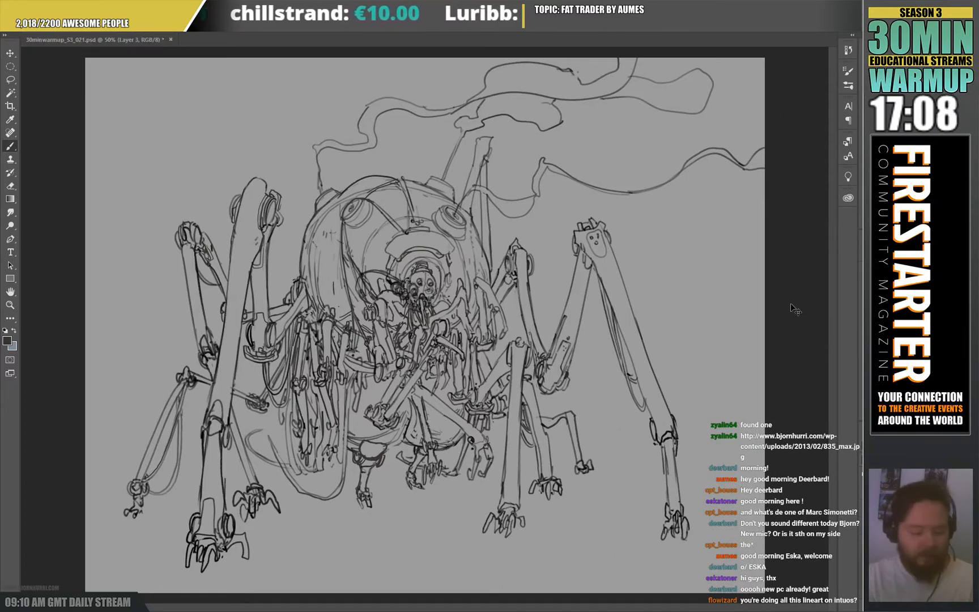
Choose a tan-orange brush colour and block in the domed body's shell, leaving the round lamps and the pilot's opening unpainted.
key("v")
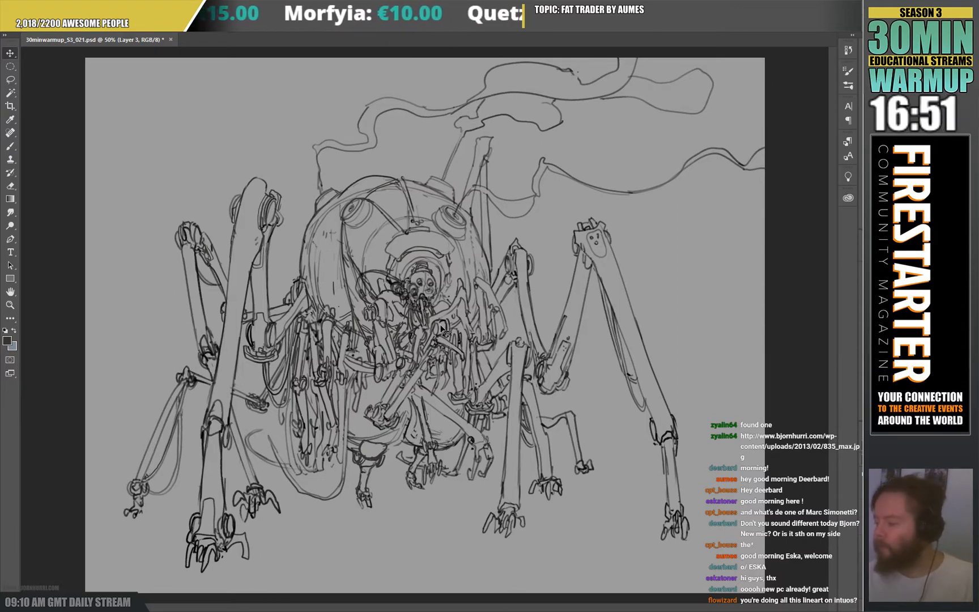
key("b")
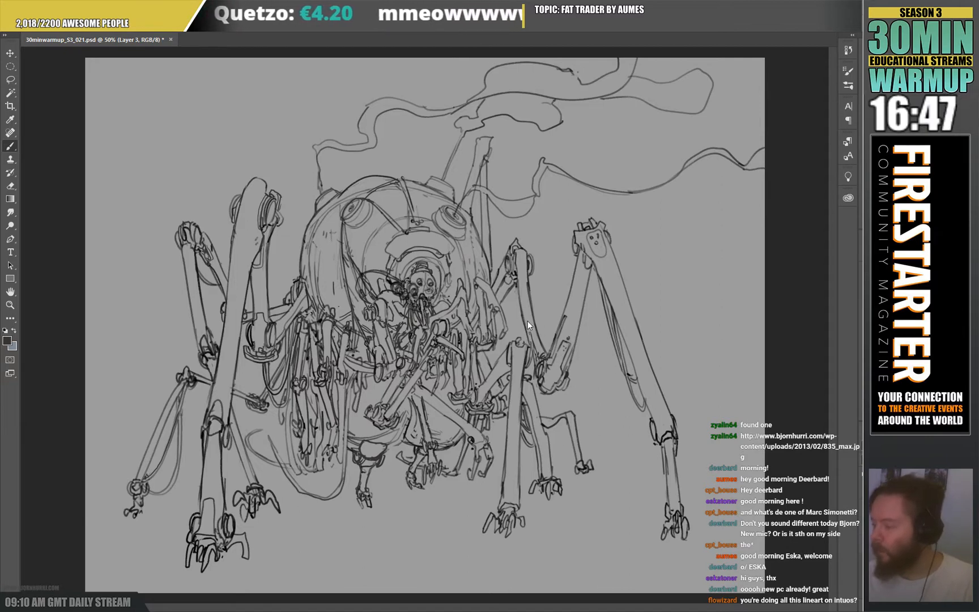
left_click(781, 456, "alt")
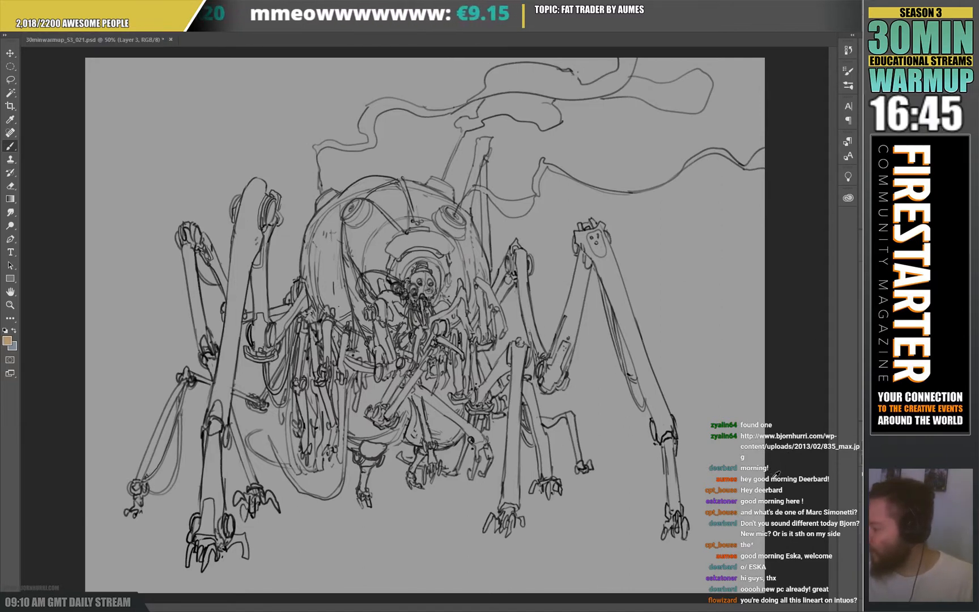
mouse_move(312, 279)
left_mouse_down()
mouse_move(308, 246)
mouse_move(303, 271)
left_mouse_up()
left_click_drag(306, 213, 372, 176)
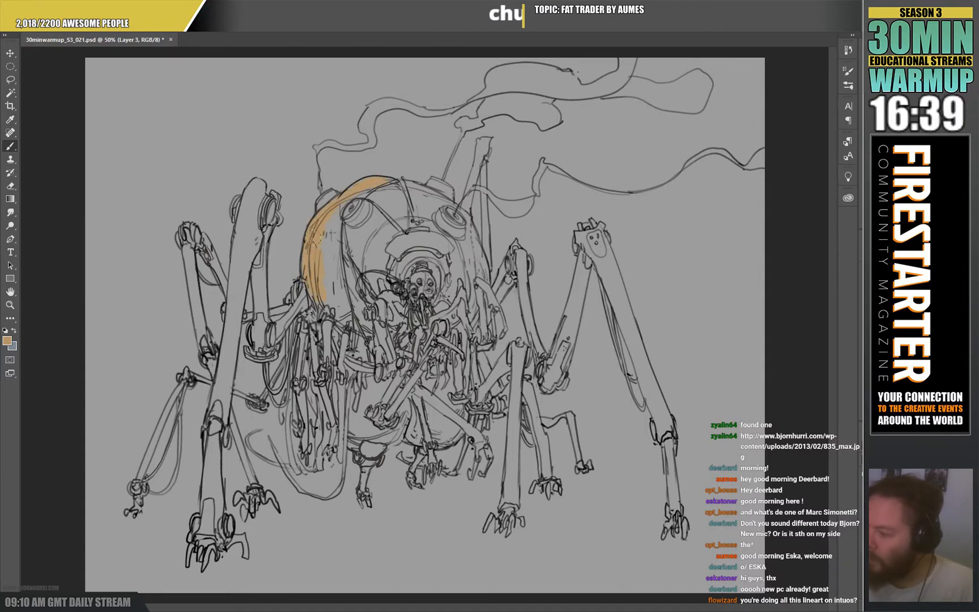
left_click_drag(325, 266, 325, 286)
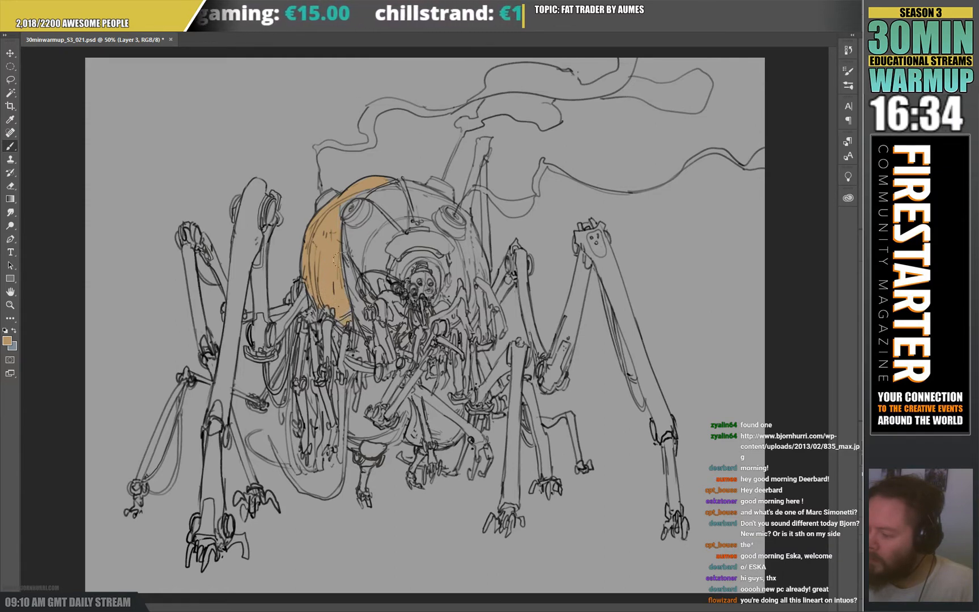
left_click_drag(342, 269, 353, 301)
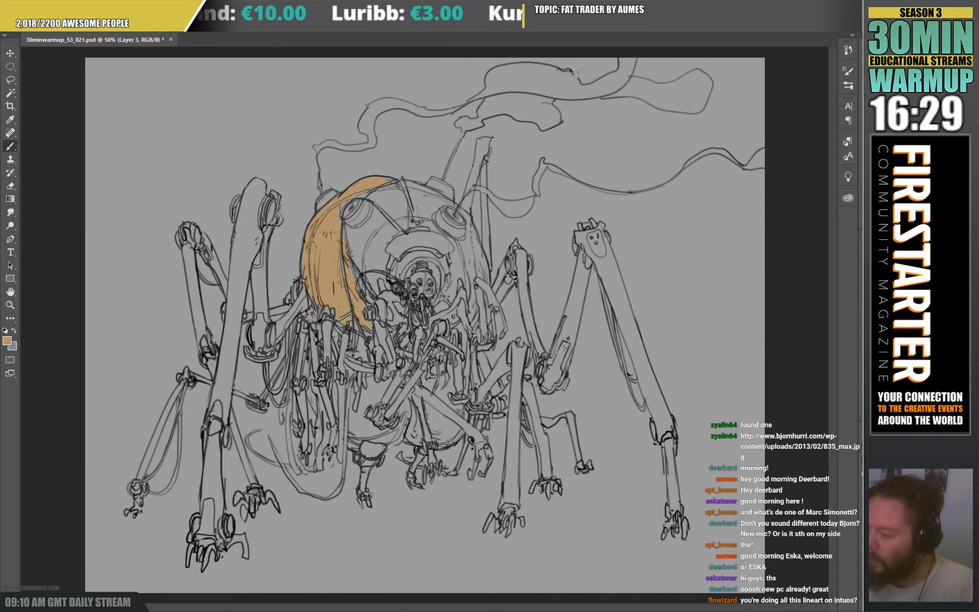
mouse_move(354, 258)
left_mouse_down()
mouse_move(338, 221)
mouse_move(353, 224)
mouse_move(366, 208)
mouse_move(359, 230)
mouse_move(370, 250)
left_mouse_up()
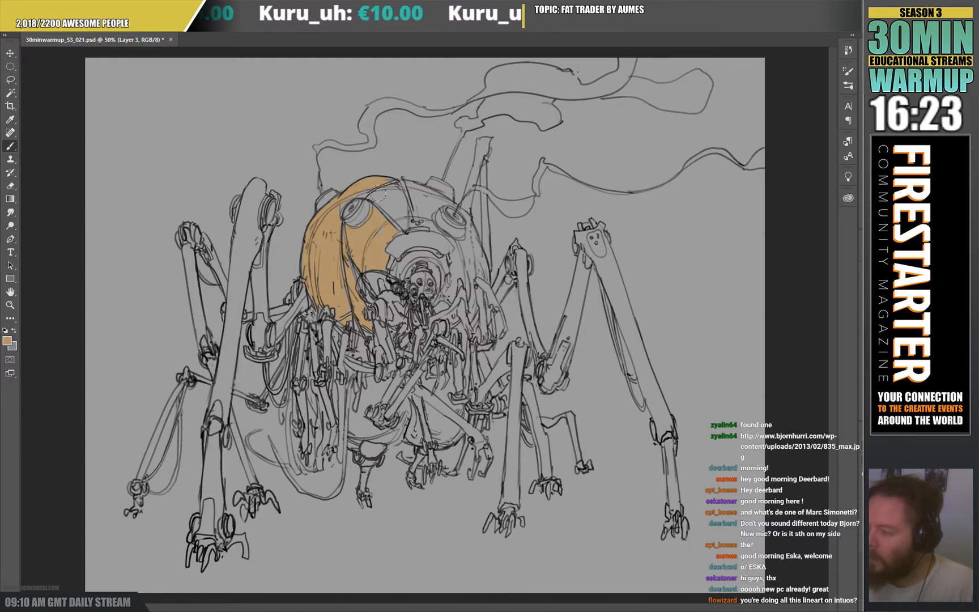
left_click_drag(373, 196, 396, 192)
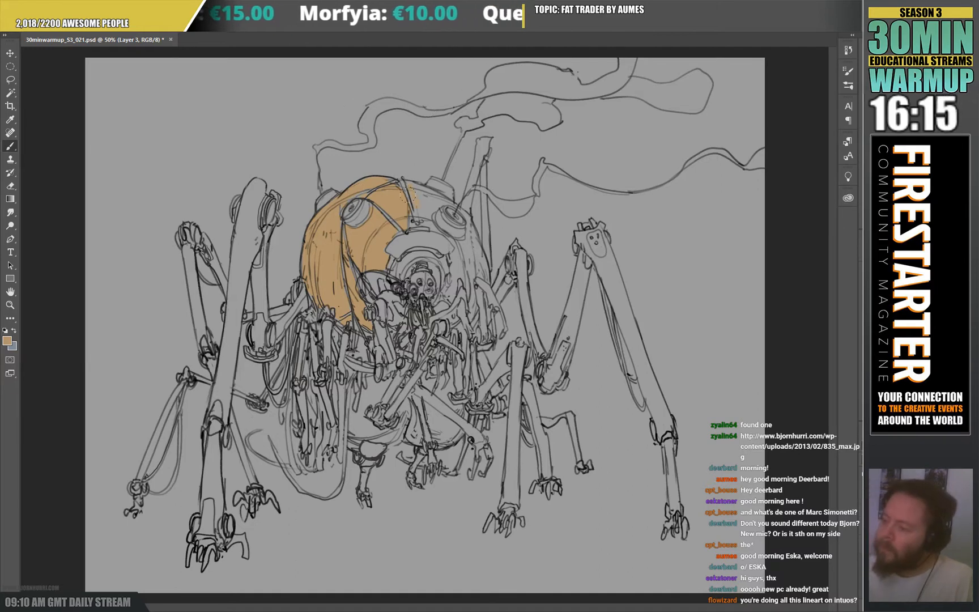
left_click_drag(419, 207, 413, 184)
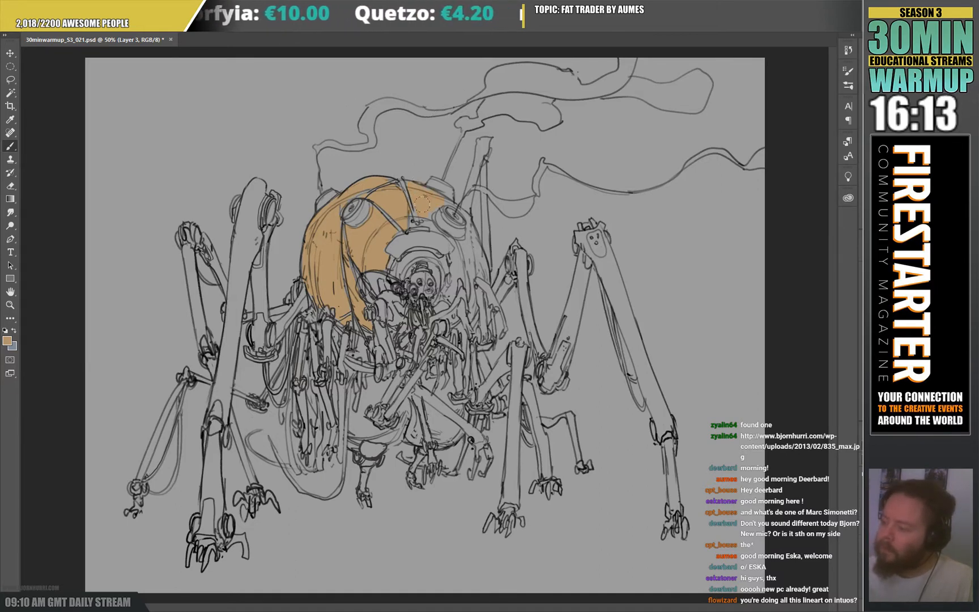
mouse_move(443, 196)
left_mouse_down()
mouse_move(464, 215)
mouse_move(464, 204)
mouse_move(467, 258)
mouse_move(468, 217)
mouse_move(457, 235)
left_mouse_up()
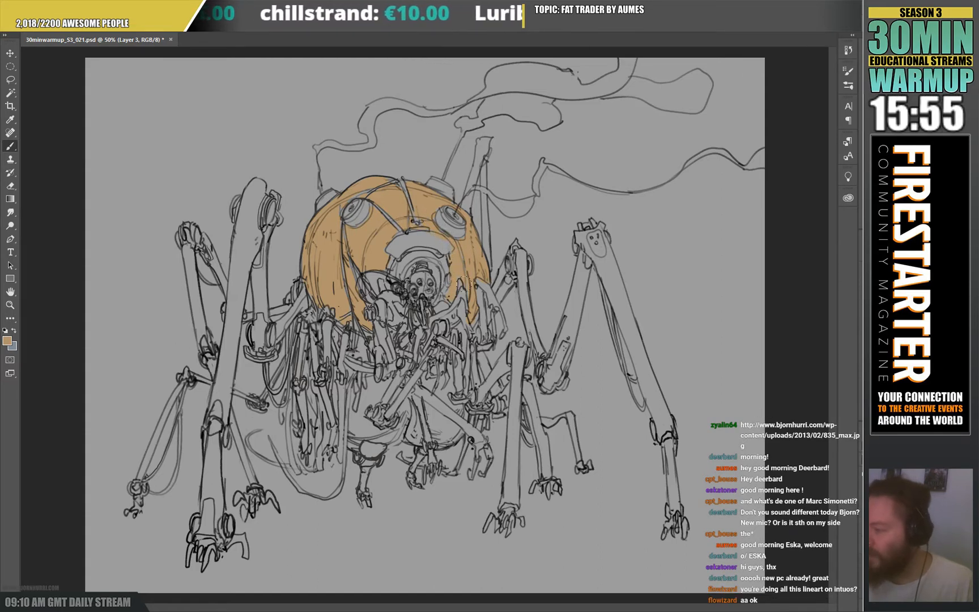
Extend the tan-orange fill down behind the hanging mechanical arms and clean the dome's edges around the arms beside the pilot.
key("e")
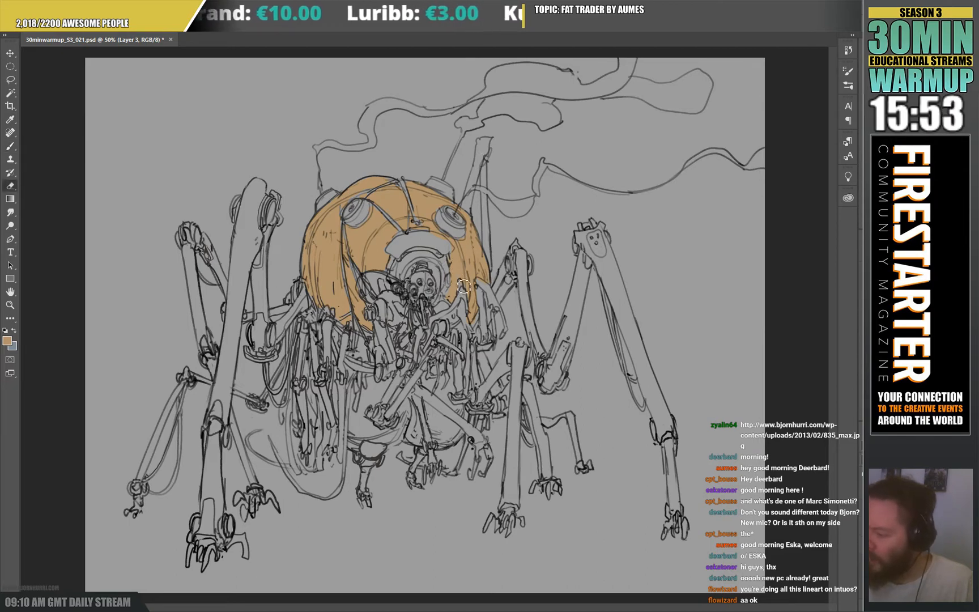
key("b")
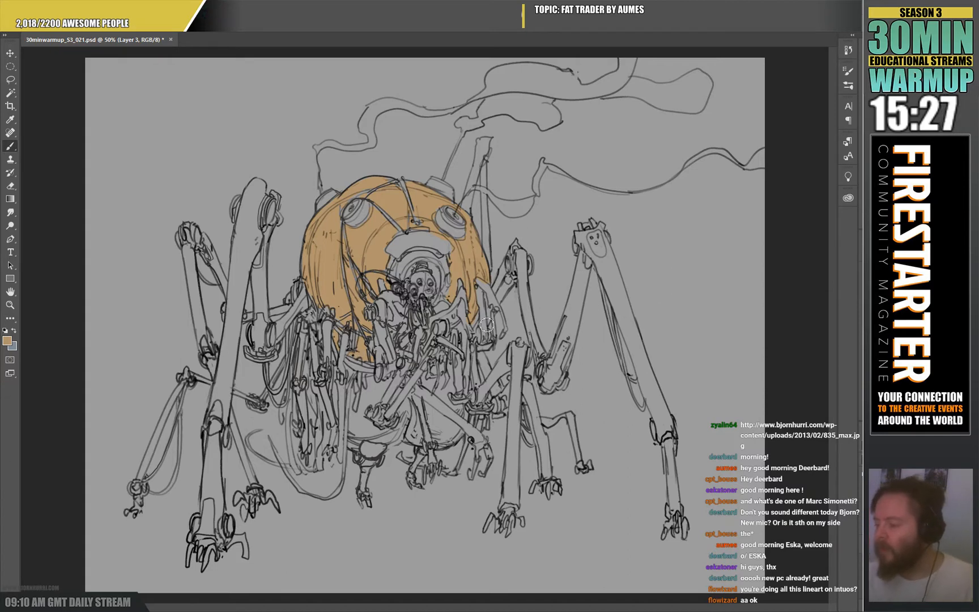
key("e")
key("b")
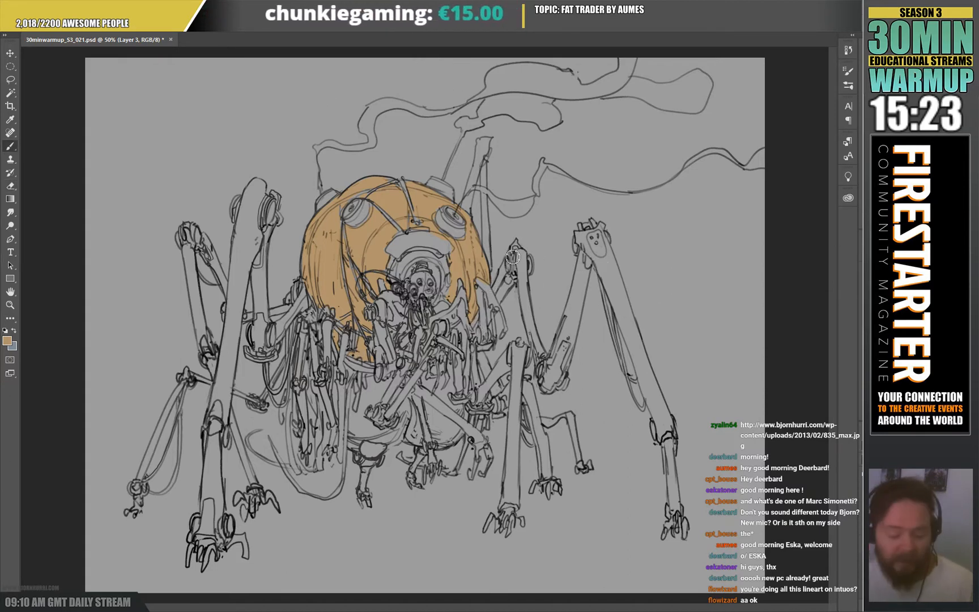
key("e")
mouse_move(495, 290)
left_mouse_down()
mouse_move(482, 283)
mouse_move(494, 293)
left_mouse_up()
key("b")
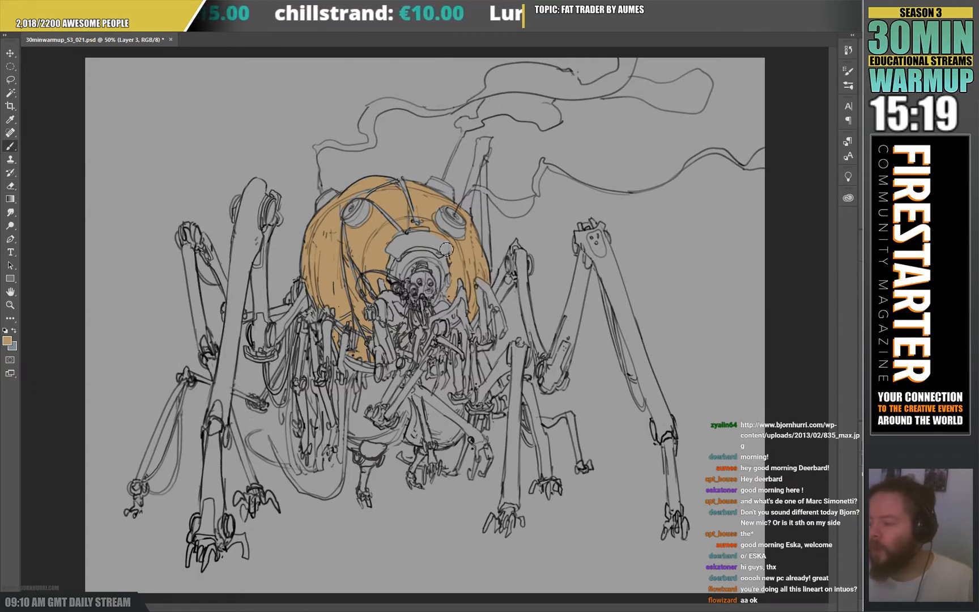
key("e")
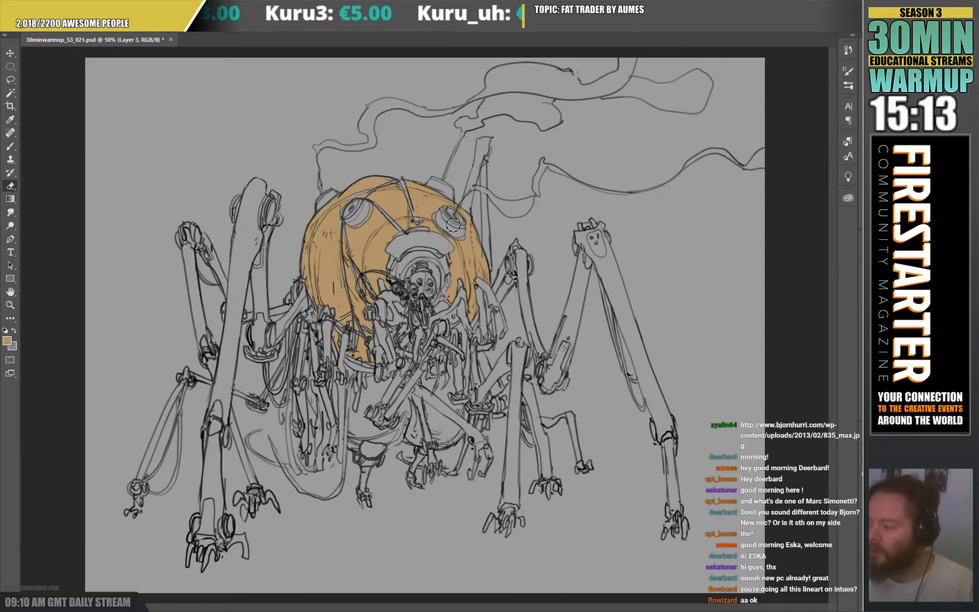
key("b")
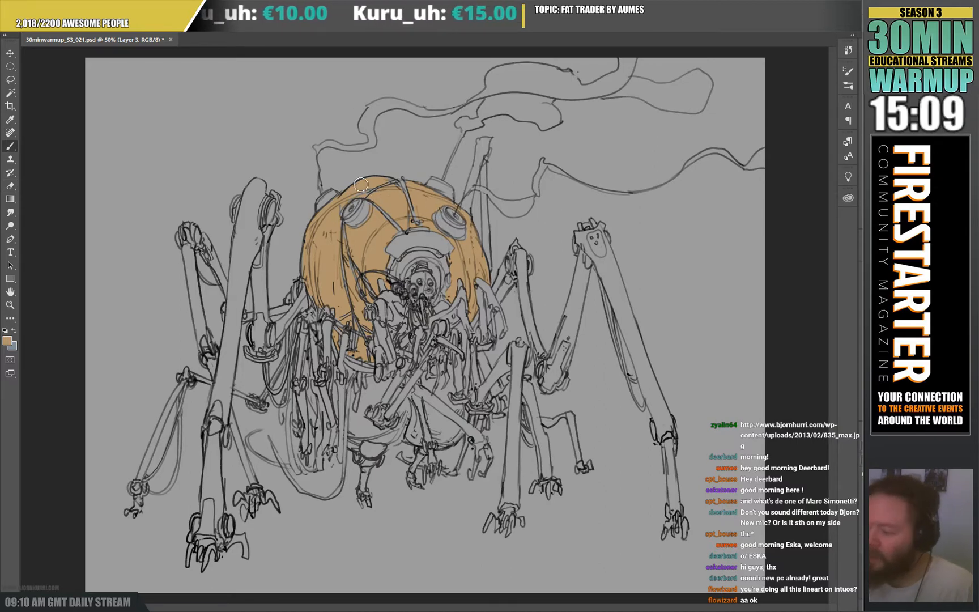
key("e")
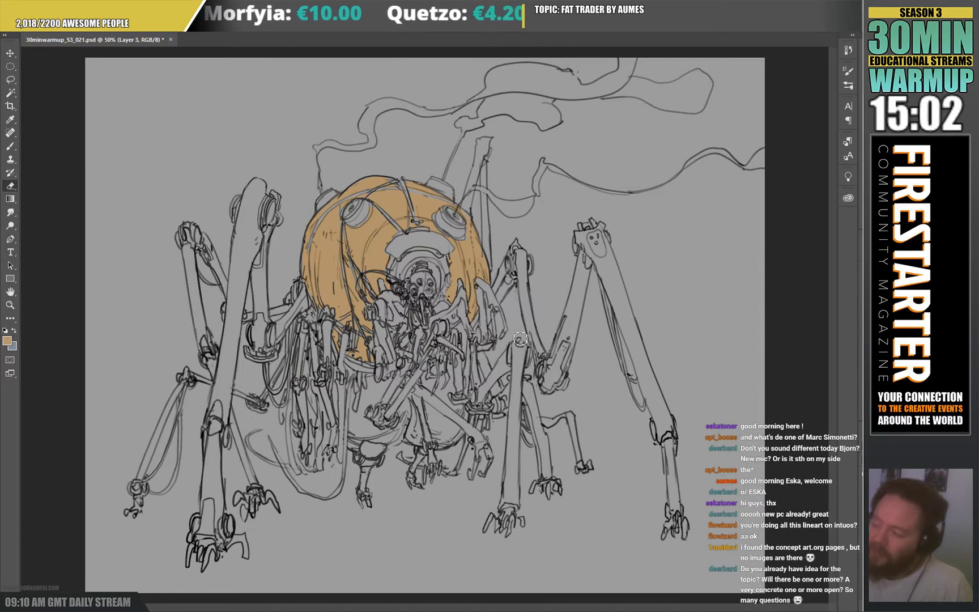
key("b")
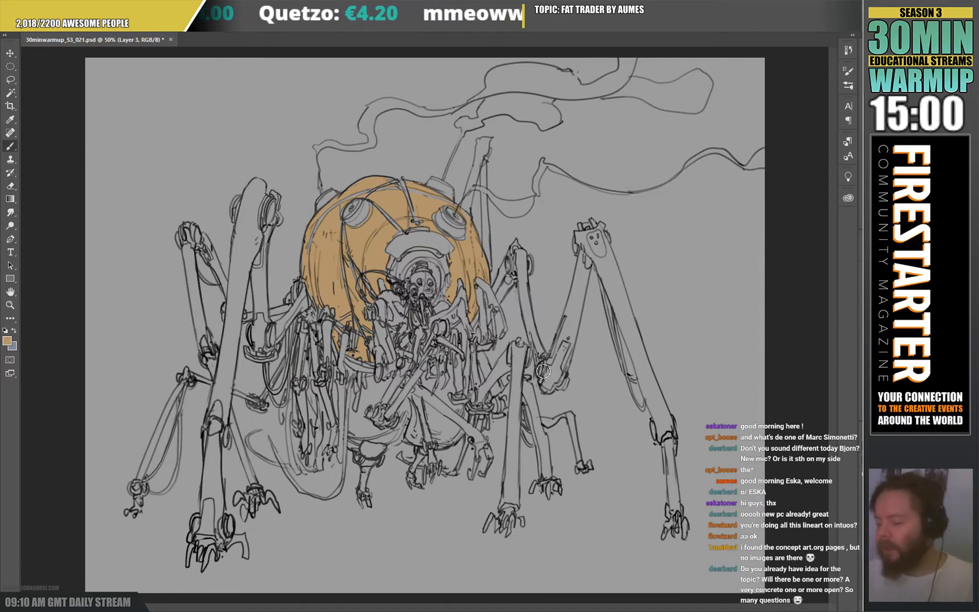
Block in the bulging lower abdomen in tan-orange, keeping the small front leg and the overlapping arms unpainted.
mouse_move(353, 393)
left_mouse_down()
mouse_move(356, 423)
mouse_move(371, 386)
mouse_move(374, 404)
mouse_move(396, 380)
mouse_move(381, 402)
mouse_move(382, 394)
mouse_move(370, 406)
mouse_move(369, 395)
mouse_move(377, 432)
left_mouse_up()
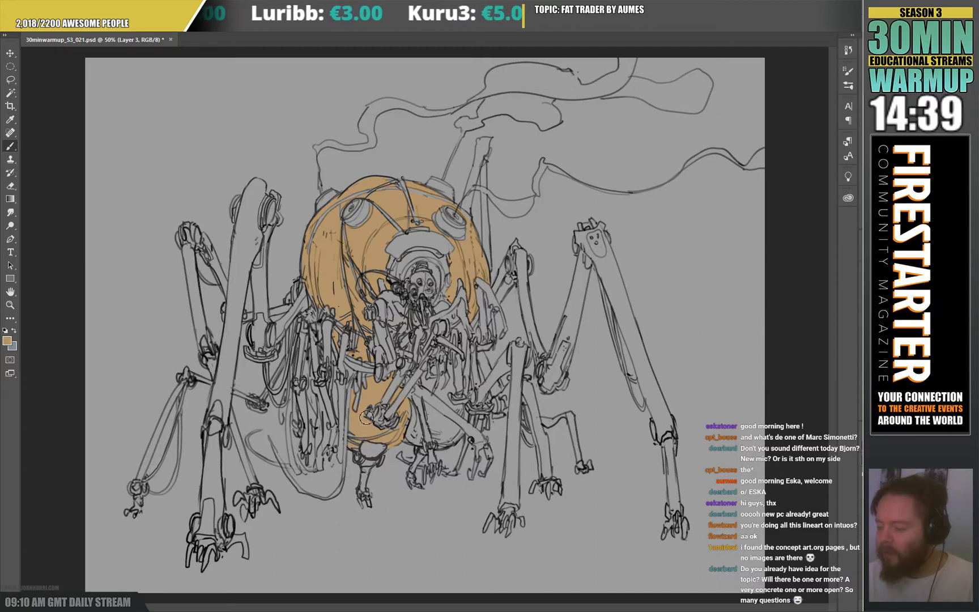
key("e")
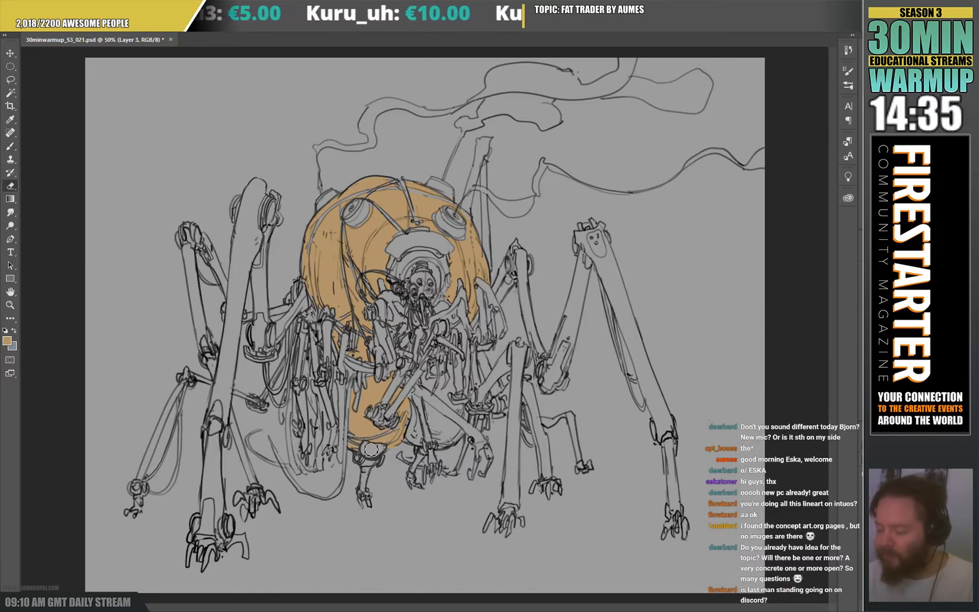
key("b")
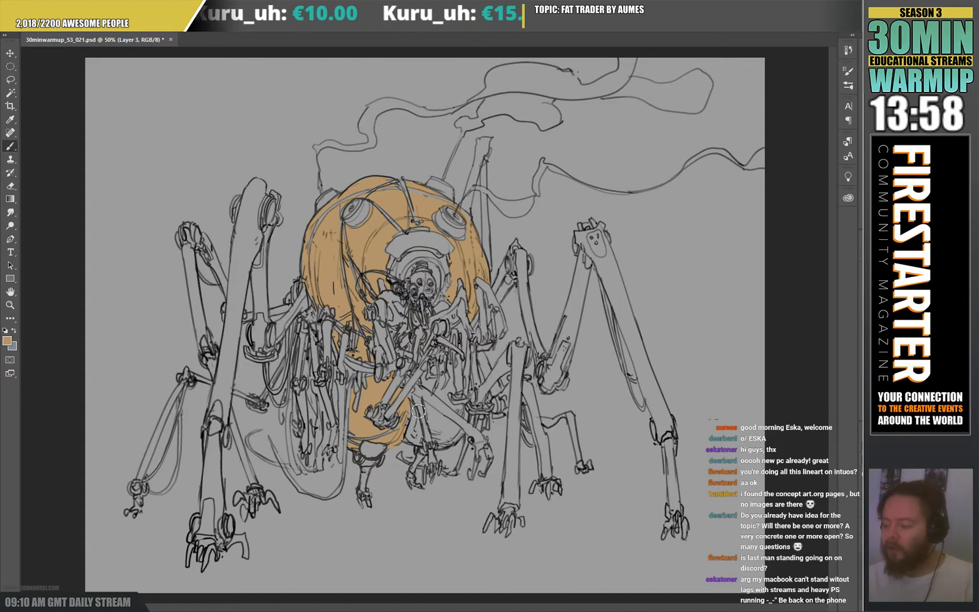
mouse_move(418, 411)
left_mouse_down()
mouse_move(418, 443)
mouse_move(414, 410)
mouse_move(420, 445)
mouse_move(417, 435)
mouse_move(437, 406)
mouse_move(428, 410)
mouse_move(443, 446)
mouse_move(436, 420)
mouse_move(461, 437)
left_mouse_up()
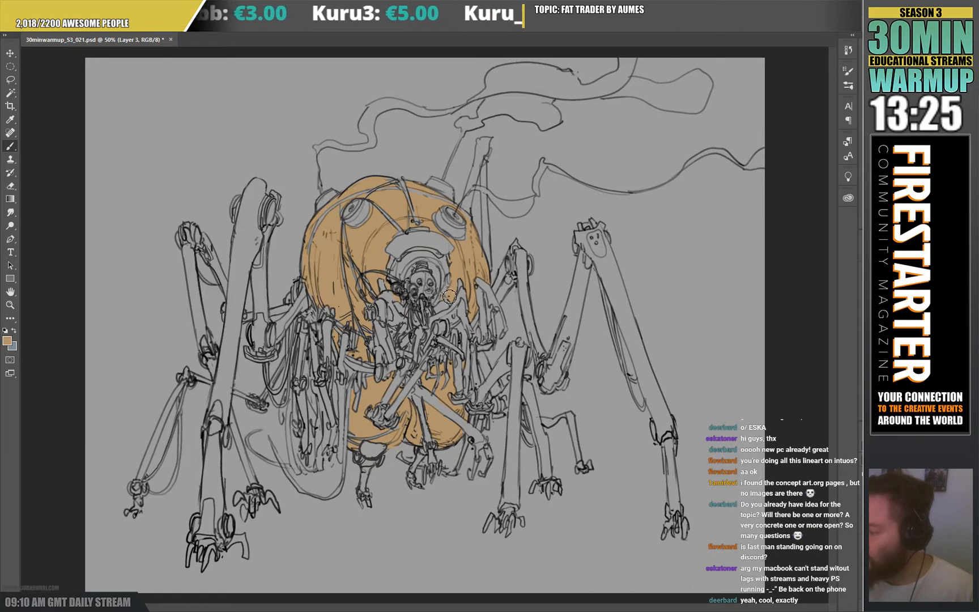
Erase tan-orange overspill around the pilot's opening and touch up the fill along its rim.
key("e")
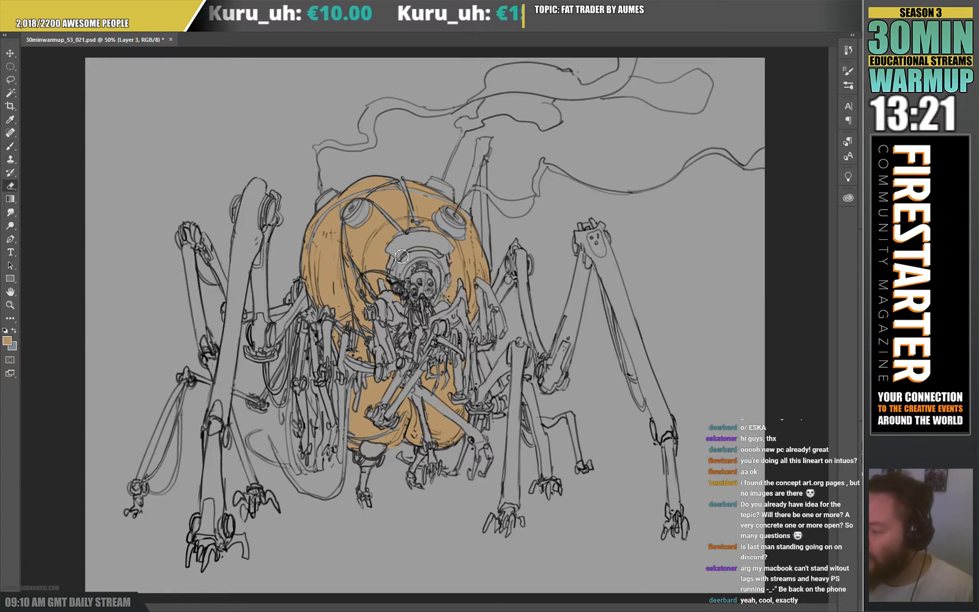
key("b")
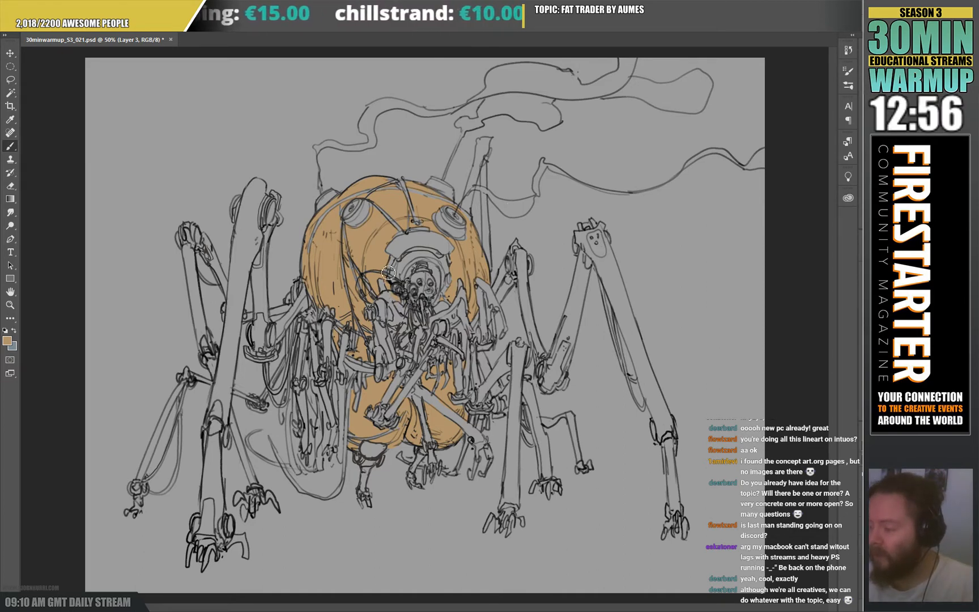
key("e")
left_click_drag(394, 266, 396, 259)
key("b")
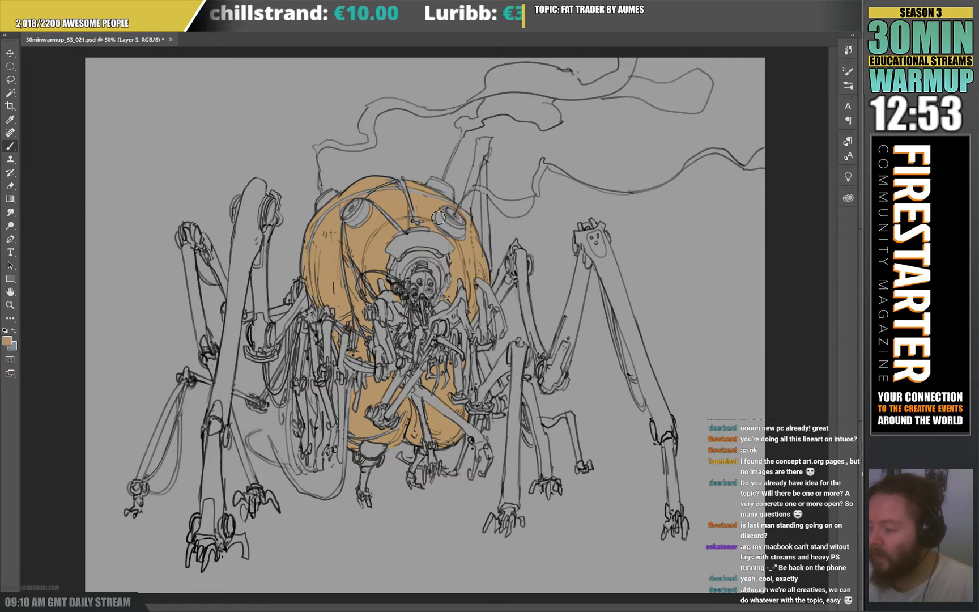
key("e")
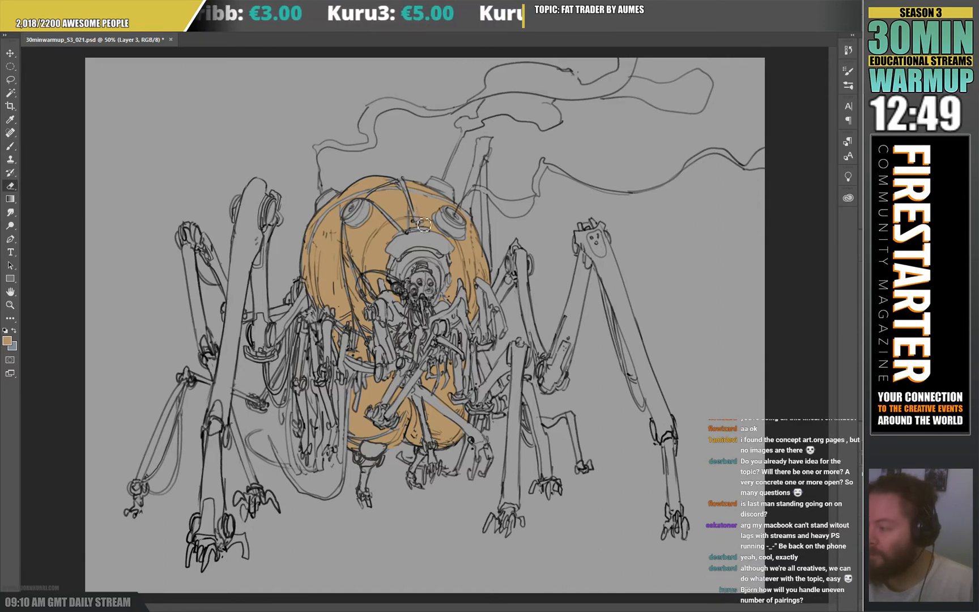
key("b")
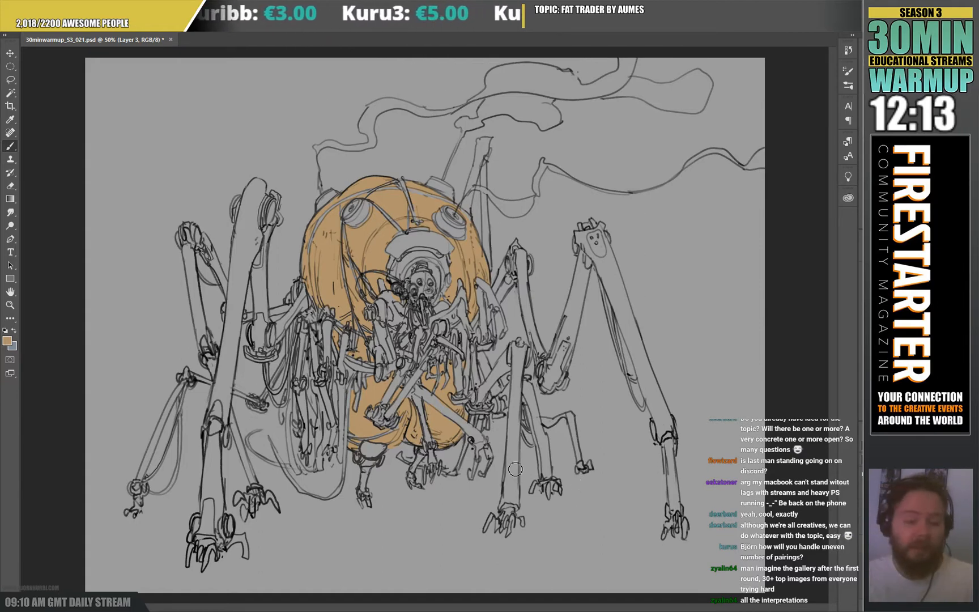
Clean the tan-orange fill around the arms over the abdomen and extend it along the body's left-hand edge.
key("e")
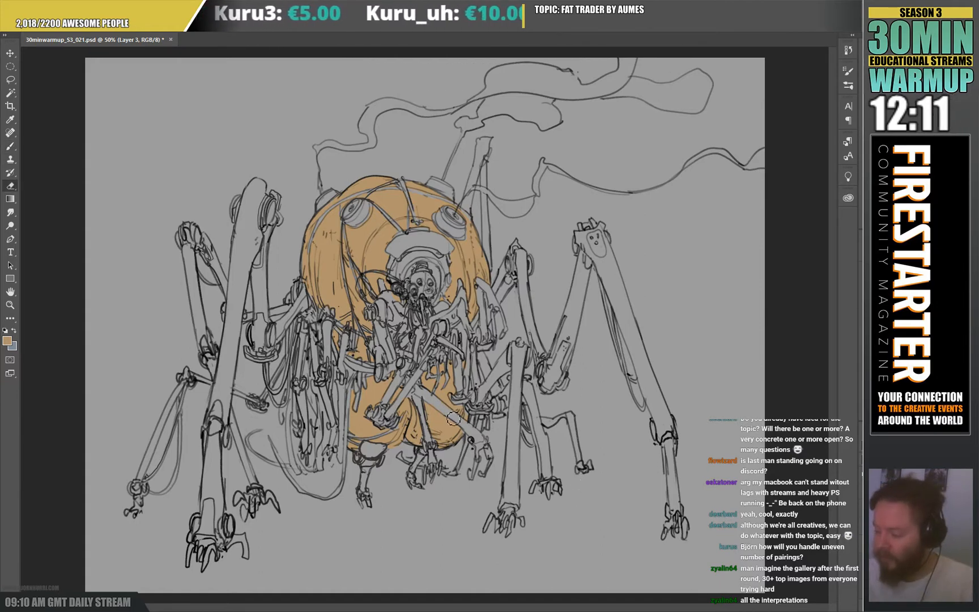
key("b")
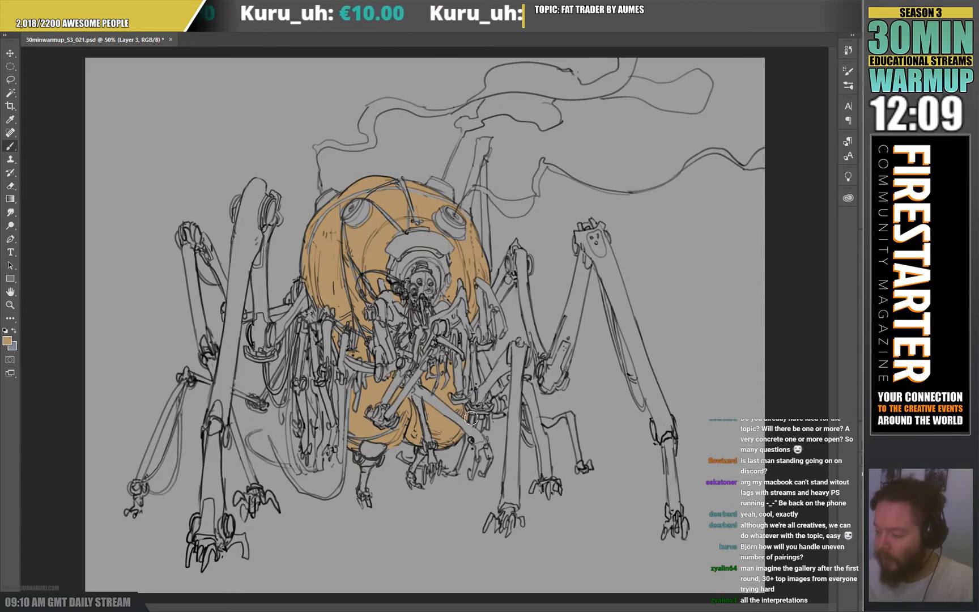
key("e")
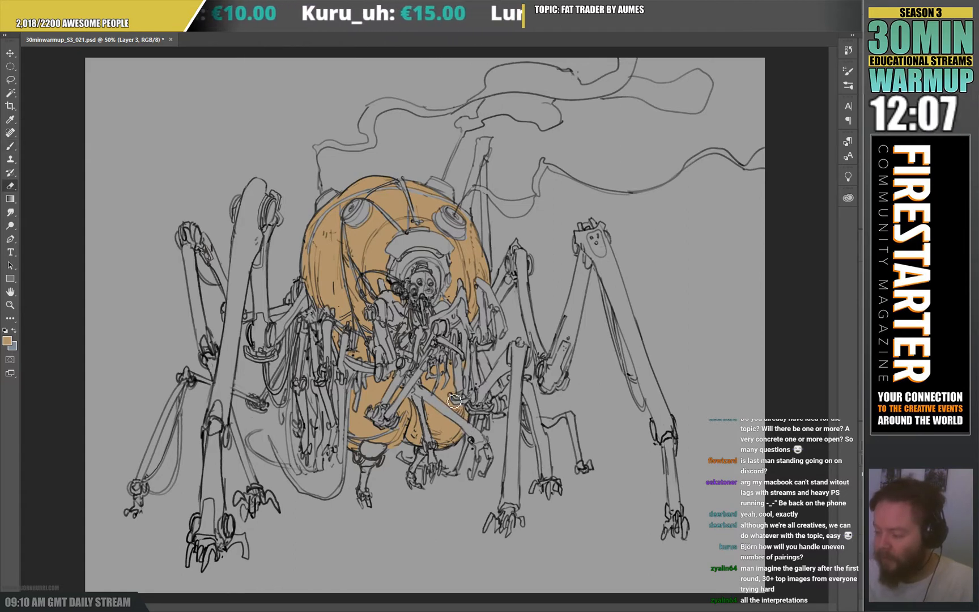
key("b")
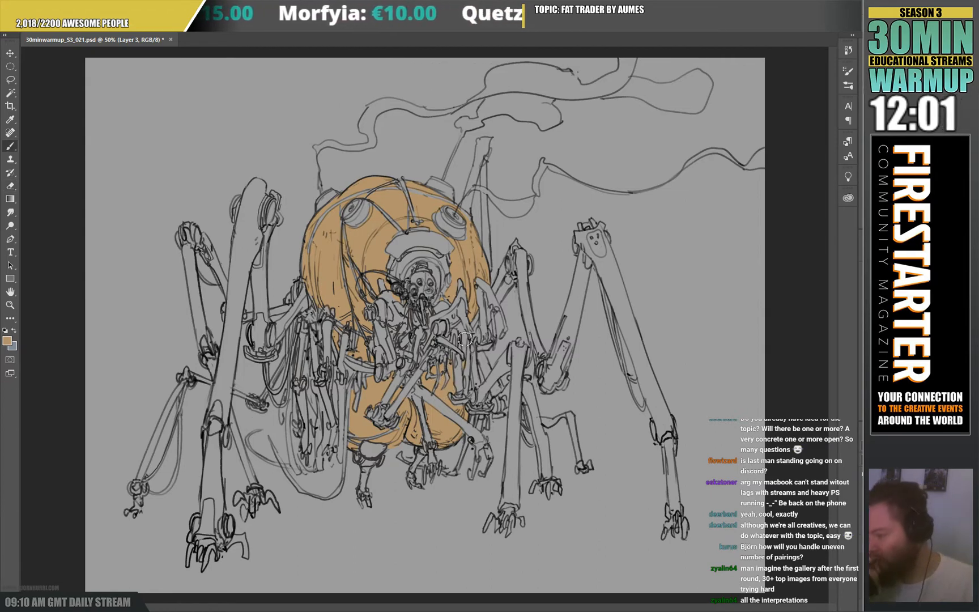
key("e")
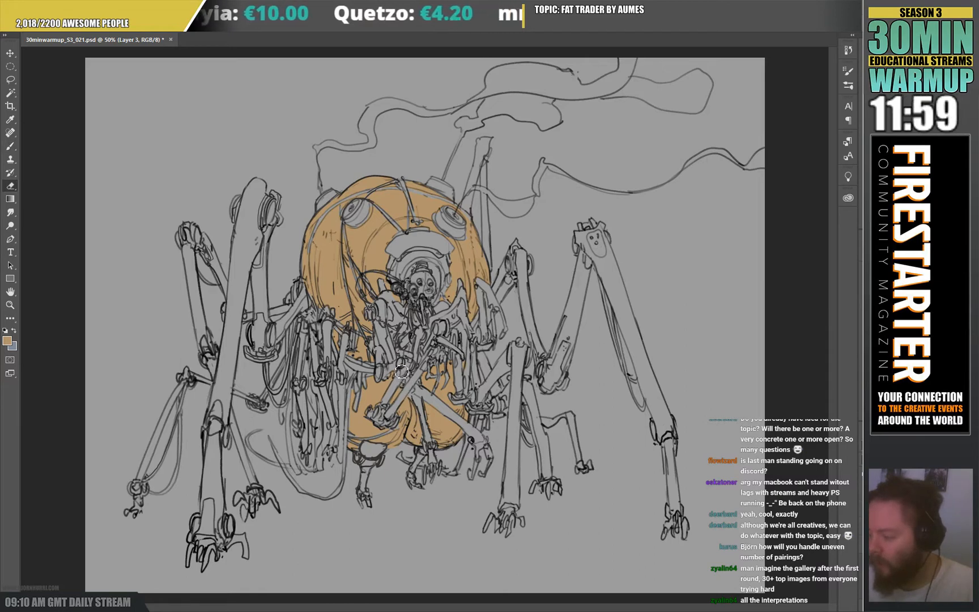
key("b")
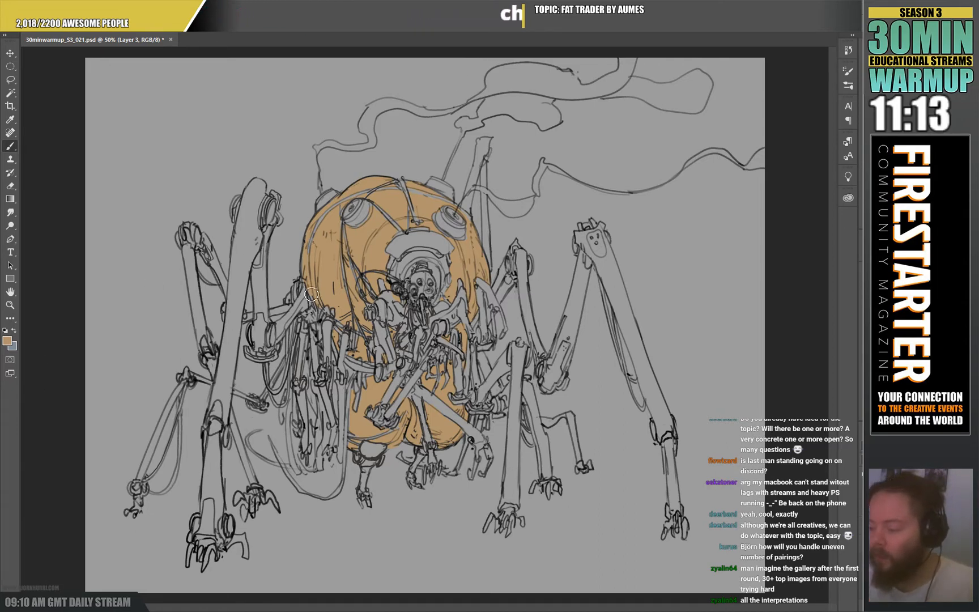
key("e")
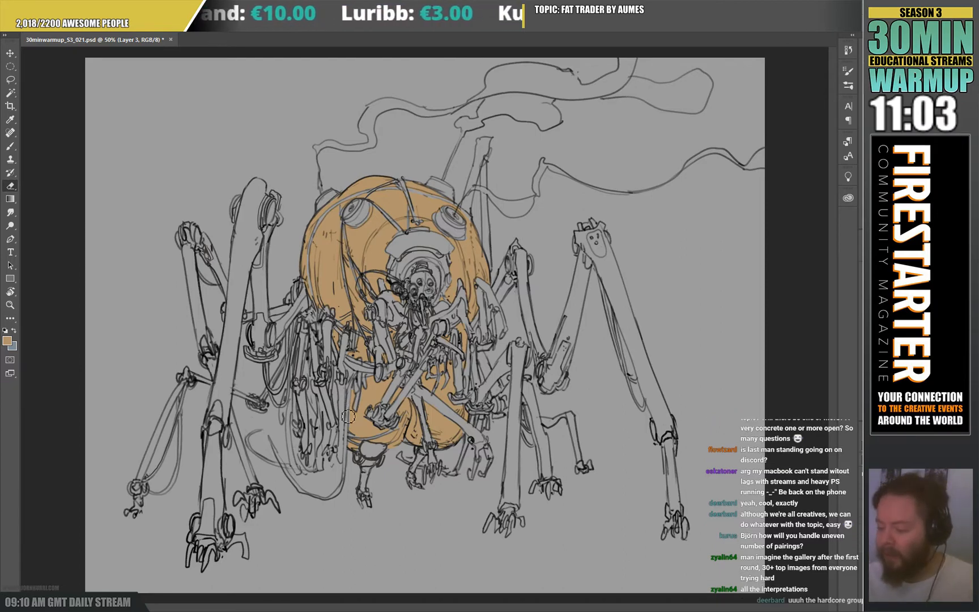
key("b")
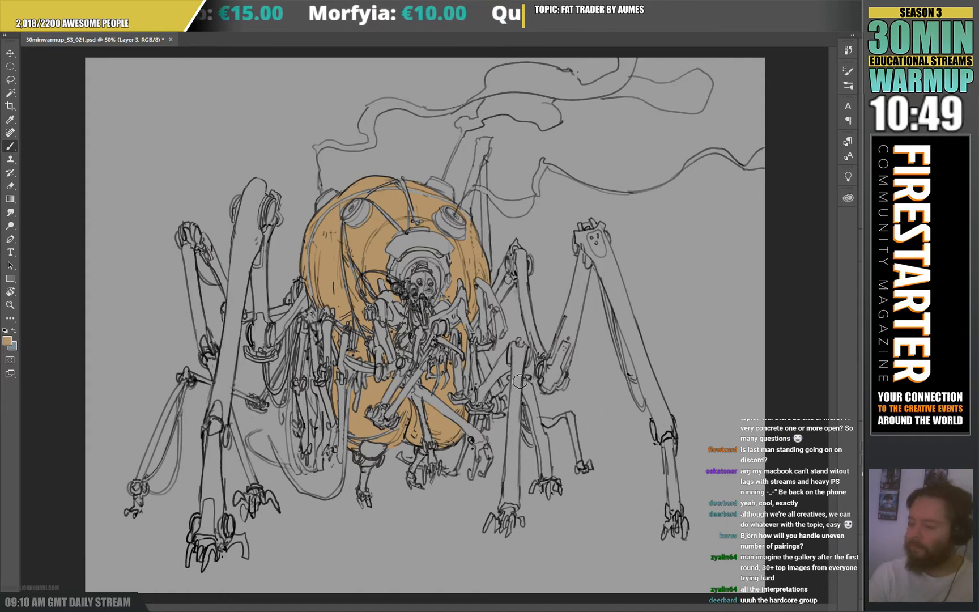
On a new layer, block in the inner strut of the tall left-hand front leg in dark grey-green.
key("alt+bracketleft")
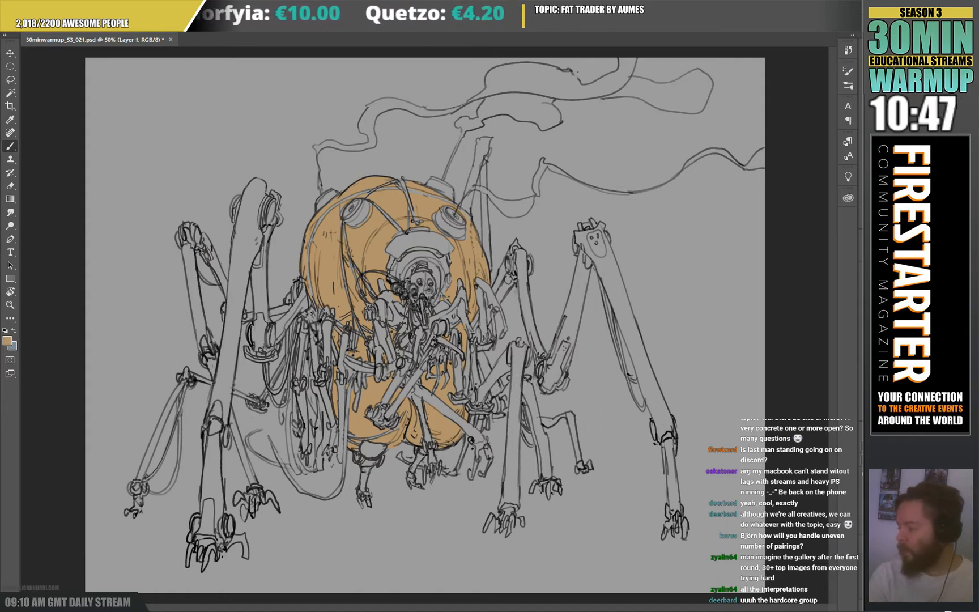
left_click(948, 610)
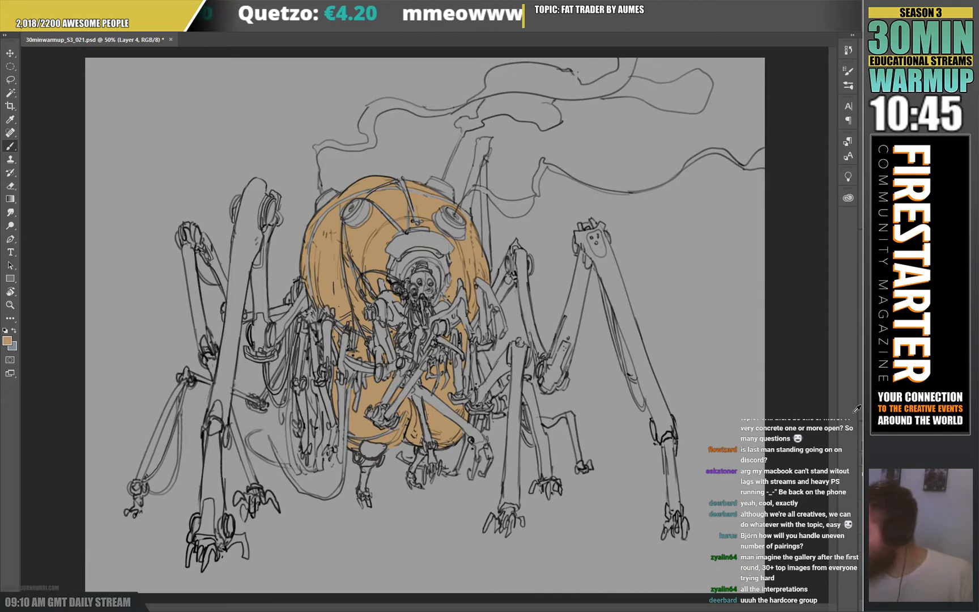
key("d")
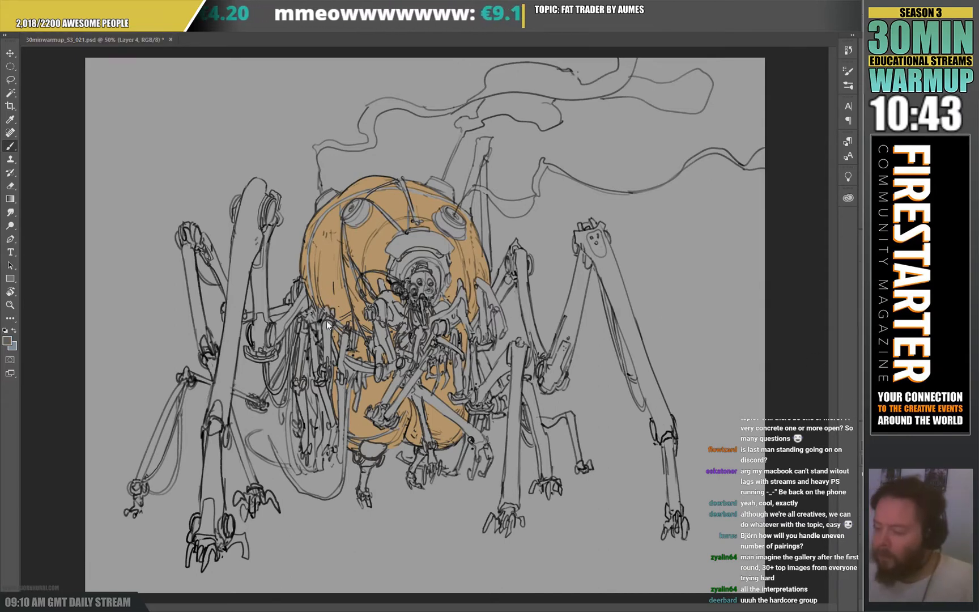
mouse_move(259, 326)
left_mouse_down()
mouse_move(263, 362)
mouse_move(251, 358)
mouse_move(262, 363)
mouse_move(264, 351)
mouse_move(272, 361)
mouse_move(270, 325)
mouse_move(250, 329)
mouse_move(273, 343)
mouse_move(267, 251)
mouse_move(264, 314)
left_mouse_up()
left_click_drag(260, 243, 262, 332)
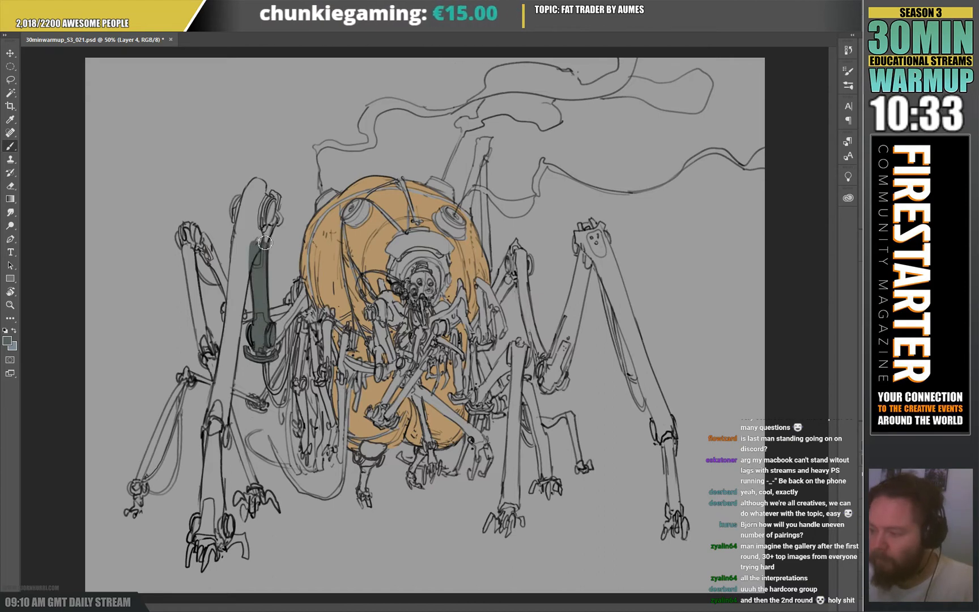
Fill the same leg's long outer segment and upper joint with dark grey-green down to the lower joint, erasing overspill.
mouse_move(262, 243)
left_mouse_down()
mouse_move(275, 218)
mouse_move(283, 222)
mouse_move(276, 198)
mouse_move(271, 222)
mouse_move(287, 210)
mouse_move(281, 233)
mouse_move(280, 214)
mouse_move(266, 221)
mouse_move(260, 186)
mouse_move(236, 249)
mouse_move(212, 422)
left_mouse_up()
key("e")
key("b")
key("e")
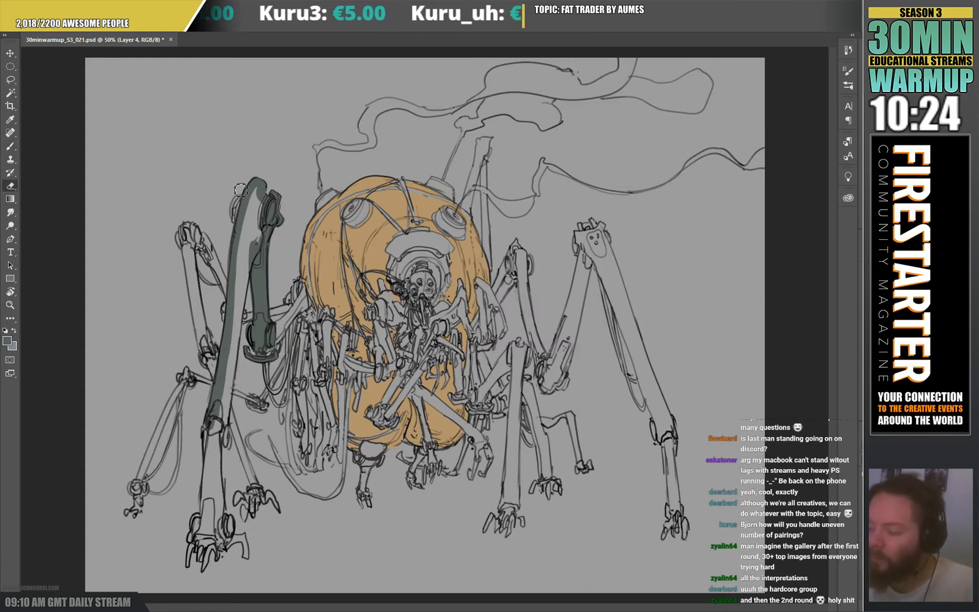
key("b")
mouse_move(235, 235)
left_mouse_down()
mouse_move(225, 286)
mouse_move(238, 203)
mouse_move(258, 190)
mouse_move(227, 422)
left_mouse_up()
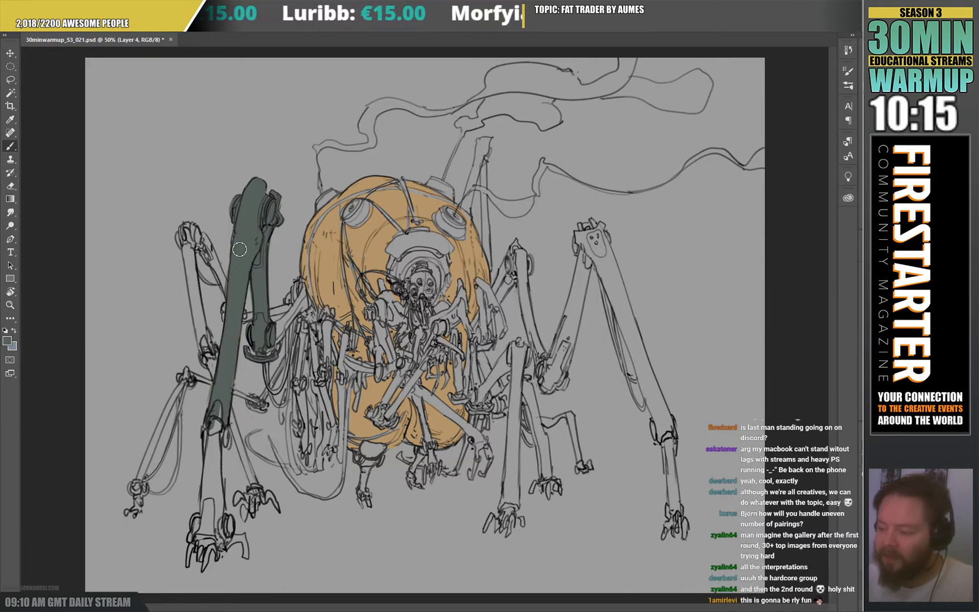
key("e")
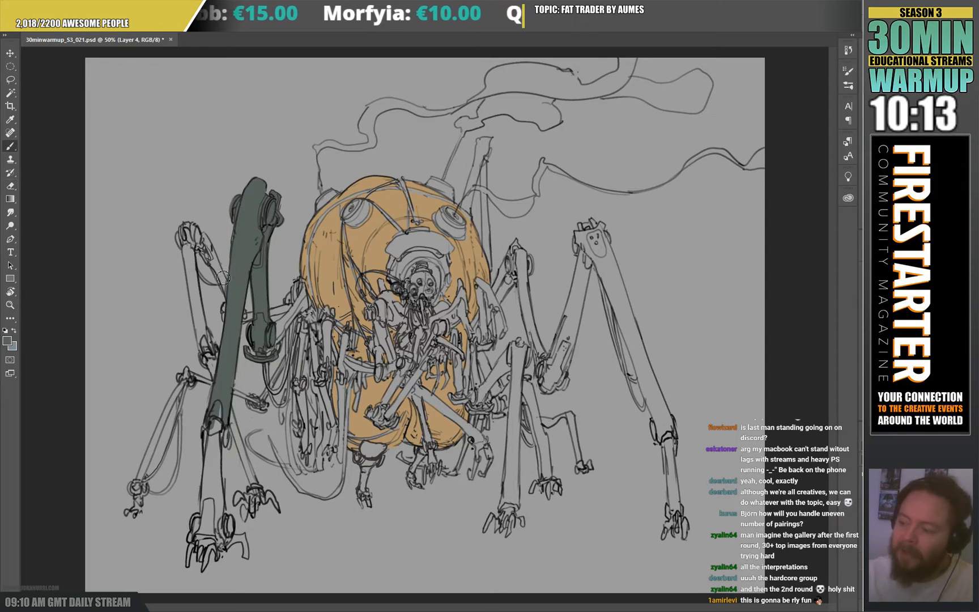
Fill the back left-hand leg's upper segments and the struts and outer hanging arms beside the body with dark grey-green.
mouse_move(213, 263)
left_mouse_down()
mouse_move(212, 264)
mouse_move(194, 230)
mouse_move(182, 239)
mouse_move(207, 357)
mouse_move(200, 247)
mouse_move(186, 233)
left_mouse_up()
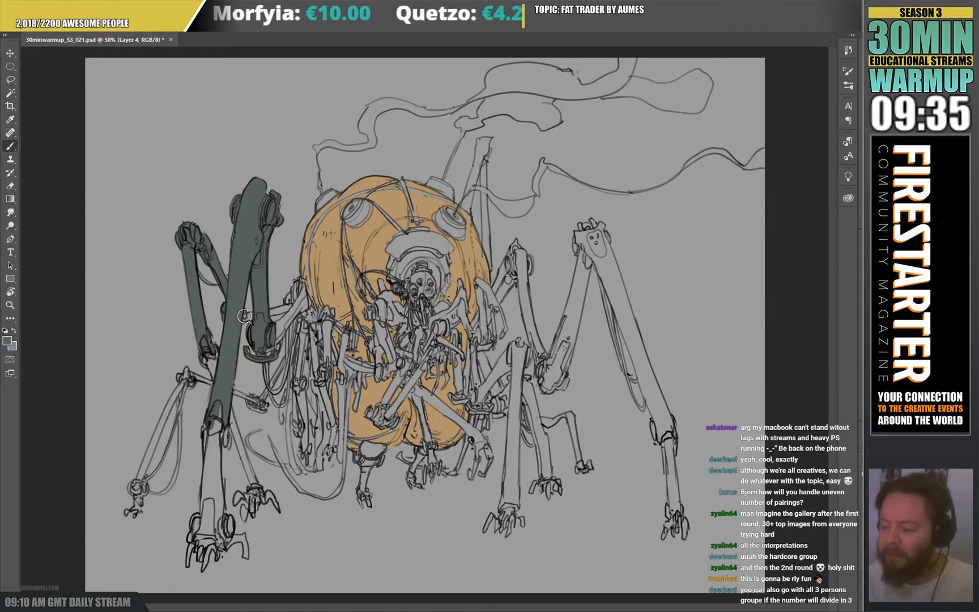
mouse_move(249, 315)
left_mouse_down()
mouse_move(294, 311)
mouse_move(304, 288)
mouse_move(305, 303)
mouse_move(274, 341)
mouse_move(303, 310)
mouse_move(273, 347)
mouse_move(306, 305)
mouse_move(322, 327)
mouse_move(334, 316)
mouse_move(322, 386)
mouse_move(316, 324)
mouse_move(327, 312)
mouse_move(324, 338)
mouse_move(304, 323)
mouse_move(298, 386)
mouse_move(302, 394)
mouse_move(307, 383)
mouse_move(310, 464)
mouse_move(308, 428)
mouse_move(296, 420)
mouse_move(299, 436)
mouse_move(300, 333)
left_mouse_up()
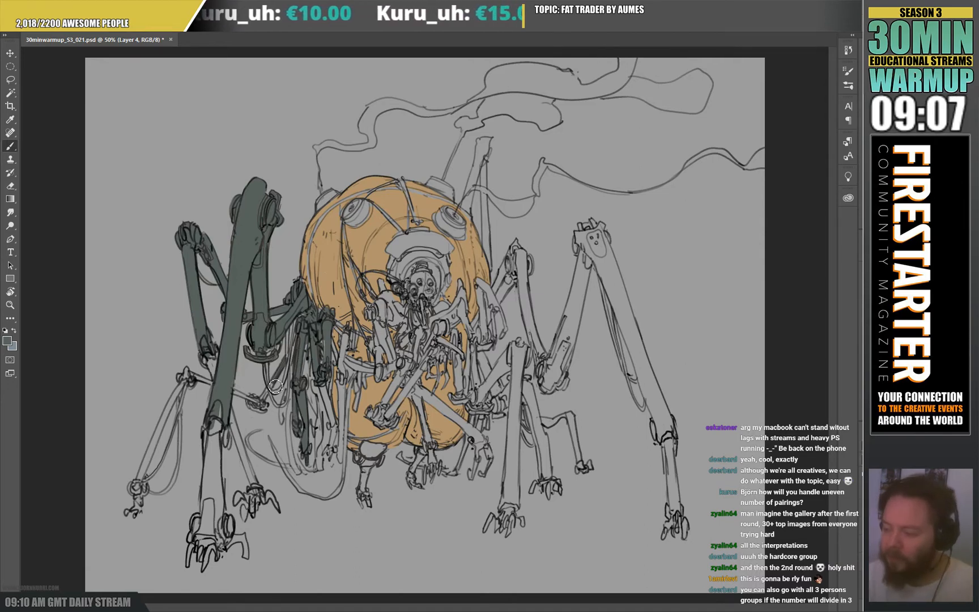
Fill the low outermost left-hand leg down to its claw, including its looping cable, with dark grey-green, erasing overspill.
mouse_move(274, 388)
left_mouse_down()
mouse_move(295, 343)
mouse_move(264, 408)
mouse_move(255, 402)
mouse_move(268, 415)
mouse_move(257, 414)
mouse_move(268, 407)
mouse_move(235, 369)
mouse_move(227, 374)
mouse_move(250, 401)
mouse_move(190, 378)
mouse_move(227, 392)
mouse_move(202, 362)
mouse_move(239, 331)
mouse_move(185, 374)
mouse_move(192, 387)
mouse_move(163, 423)
mouse_move(173, 404)
mouse_move(143, 482)
left_mouse_up()
key("e")
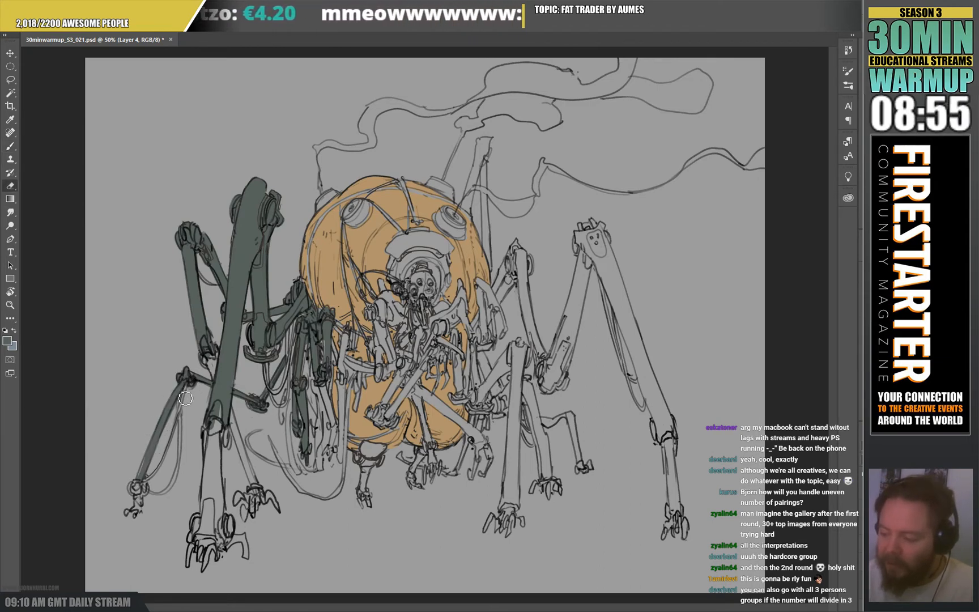
key("b")
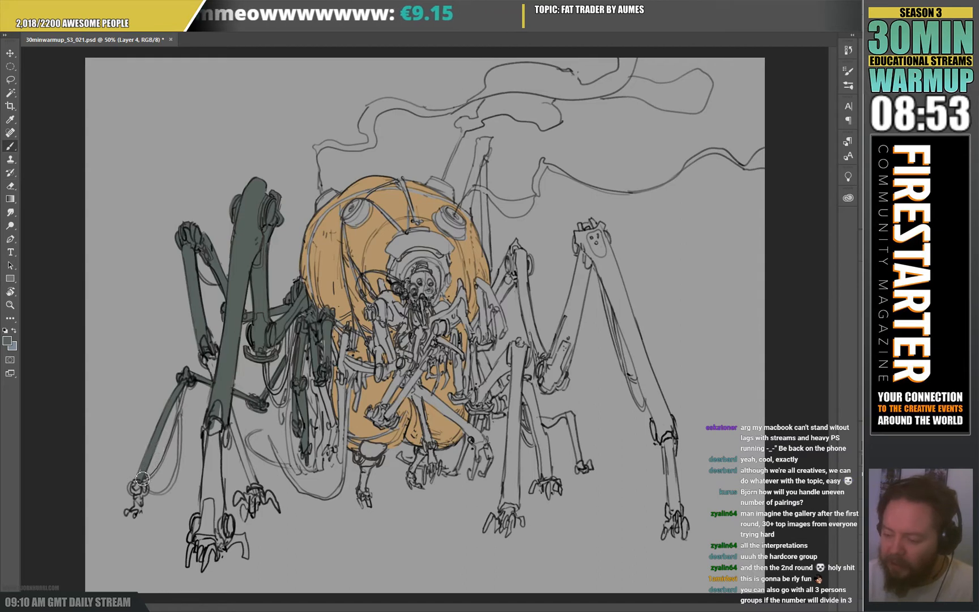
left_click_drag(140, 482, 136, 509)
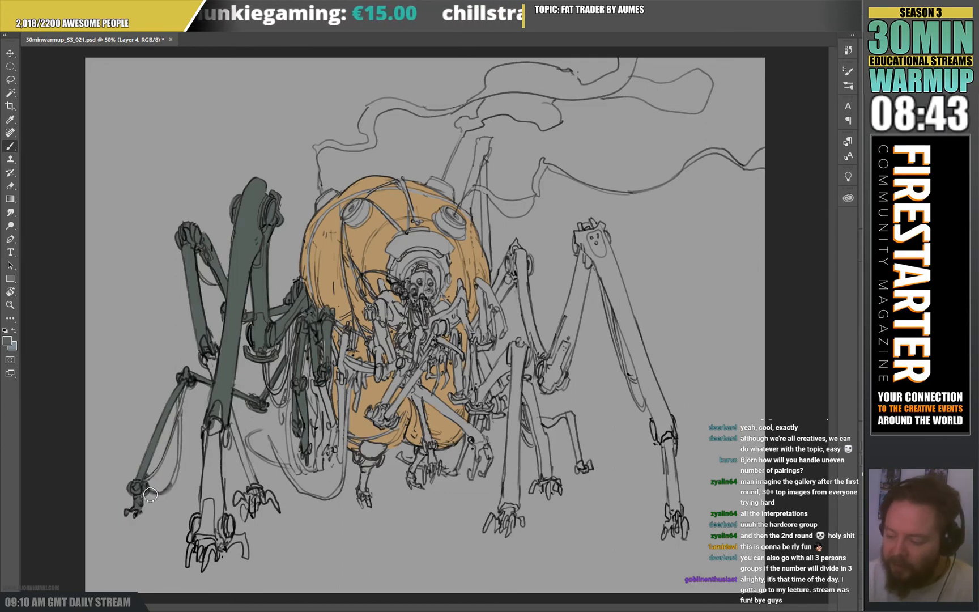
mouse_move(151, 495)
left_mouse_down()
mouse_move(179, 479)
mouse_move(181, 379)
mouse_move(188, 434)
left_mouse_up()
key("e")
key("b")
left_click_drag(146, 486, 159, 474)
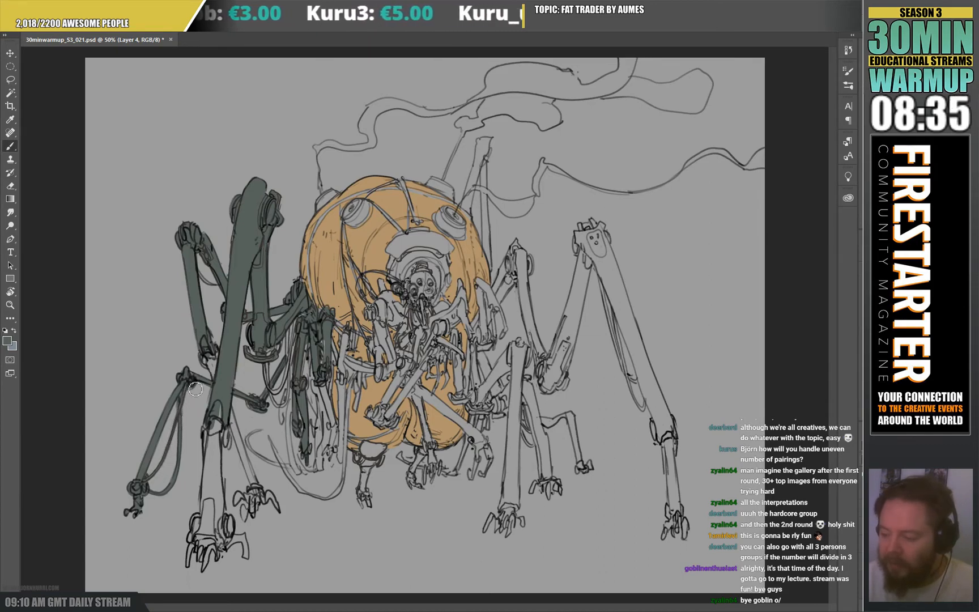
mouse_move(208, 362)
left_mouse_down()
mouse_move(221, 380)
mouse_move(212, 354)
mouse_move(211, 366)
left_mouse_up()
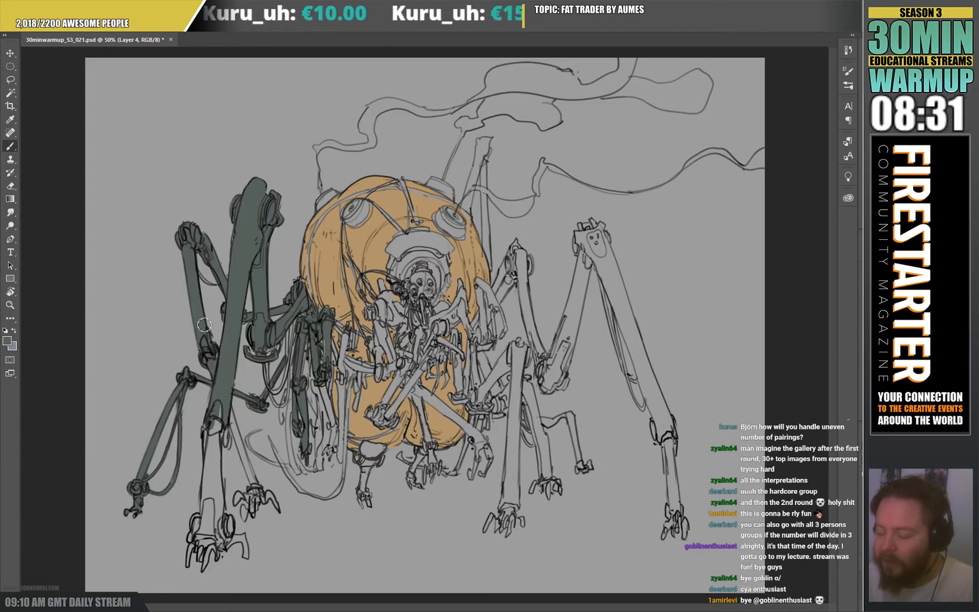
Fill the lower segments and claws of the tall left-hand front leg and the leg behind it with dark grey-green, erasing overspill.
left_click_drag(232, 418, 260, 496)
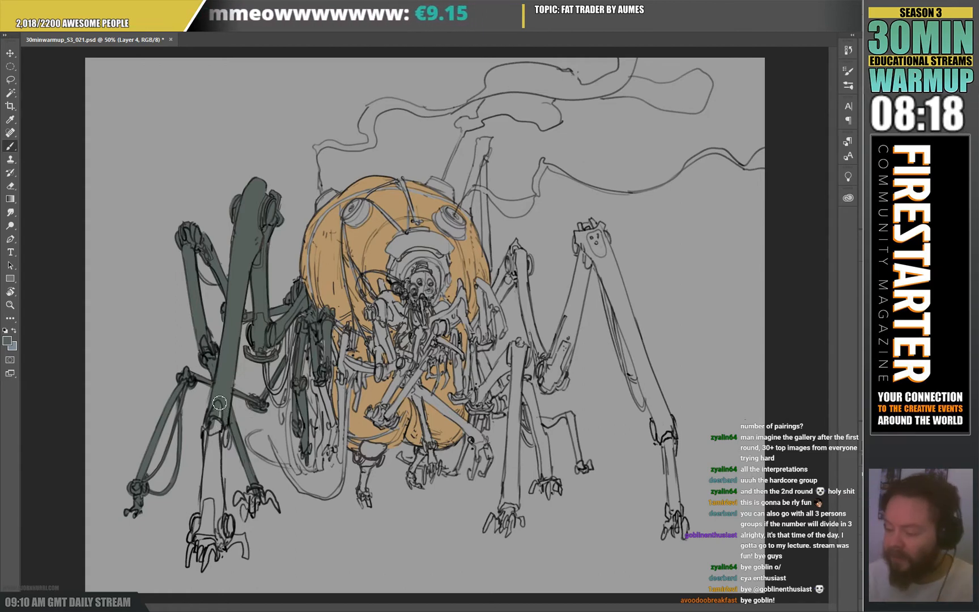
left_click_drag(217, 426, 220, 481)
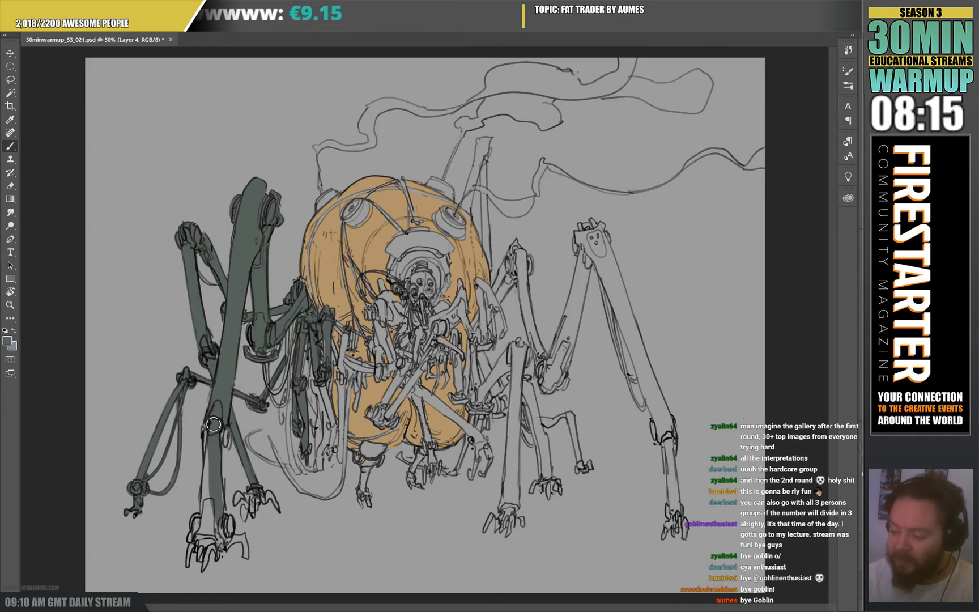
mouse_move(213, 423)
left_mouse_down()
mouse_move(214, 446)
mouse_move(211, 427)
mouse_move(219, 445)
mouse_move(229, 438)
mouse_move(212, 445)
mouse_move(207, 537)
mouse_move(203, 494)
mouse_move(190, 568)
mouse_move(195, 546)
mouse_move(204, 549)
mouse_move(201, 565)
mouse_move(209, 541)
mouse_move(207, 573)
mouse_move(212, 545)
mouse_move(220, 560)
mouse_move(231, 539)
mouse_move(234, 522)
mouse_move(209, 512)
mouse_move(220, 493)
left_mouse_up()
left_click_drag(233, 546, 242, 540)
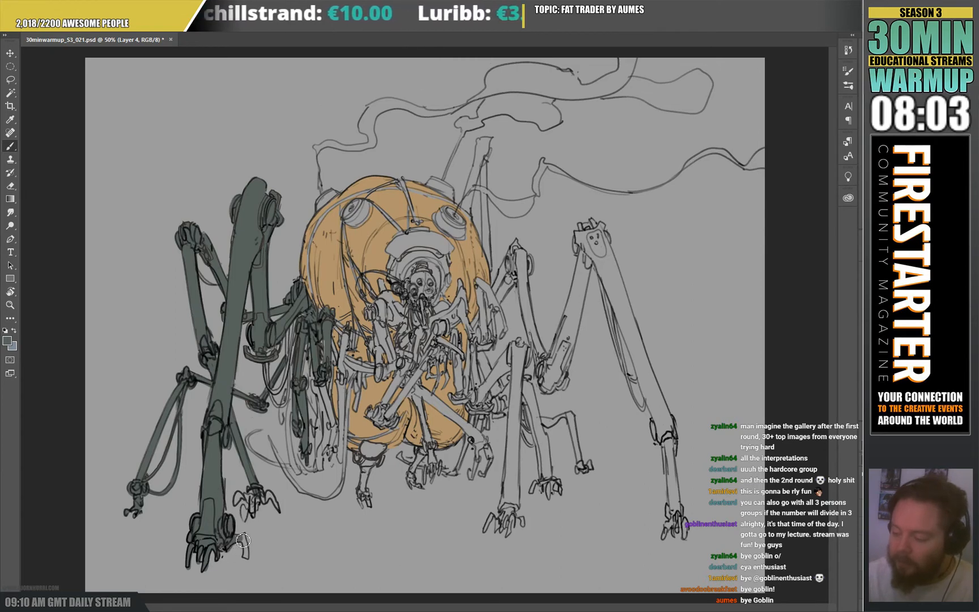
key("e")
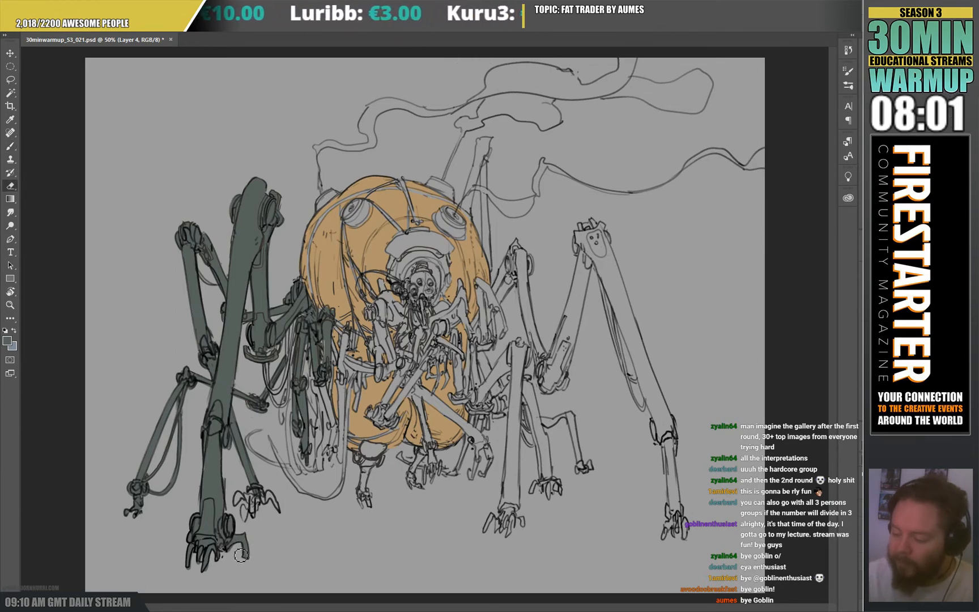
key("b")
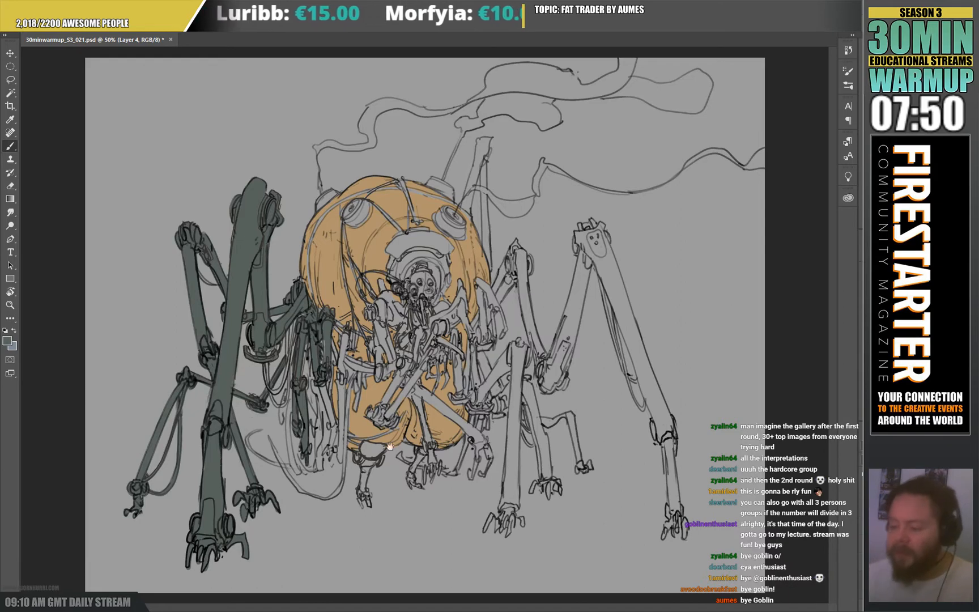
Paint the hanging cables and the curved loops below the left-hand arms dark grey-green, cleaning up the edges with the Eraser.
key("e")
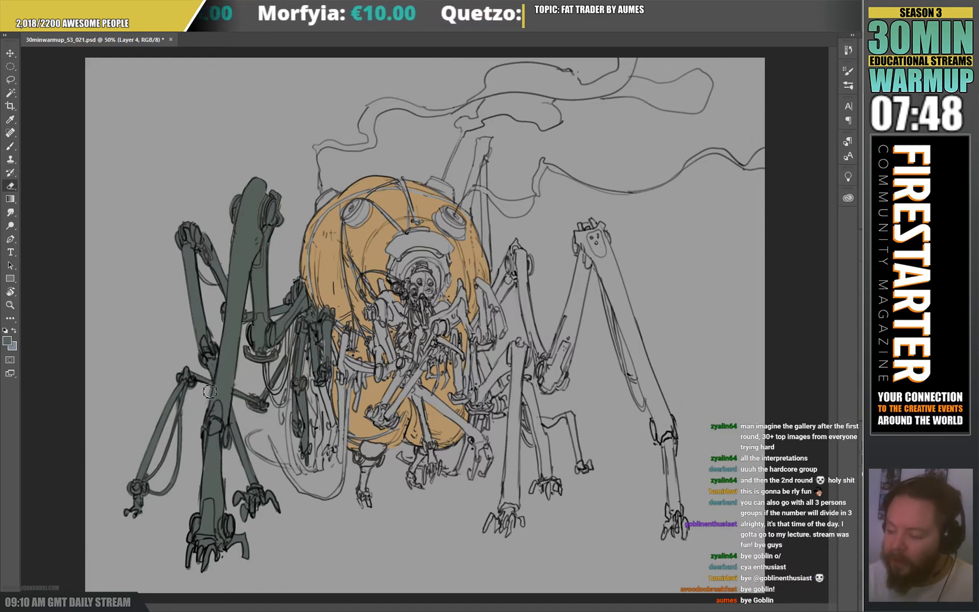
key("b")
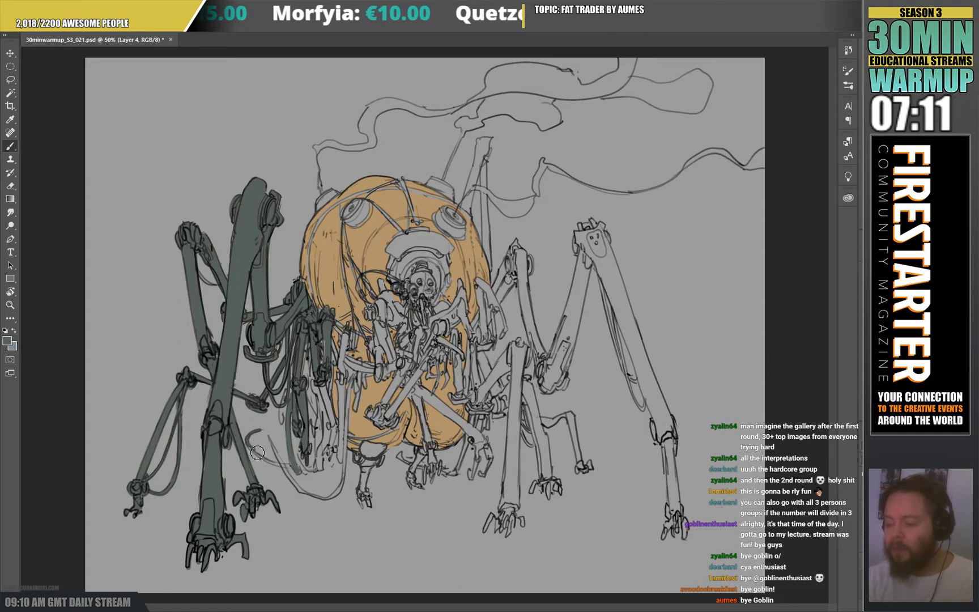
key("e")
key("b")
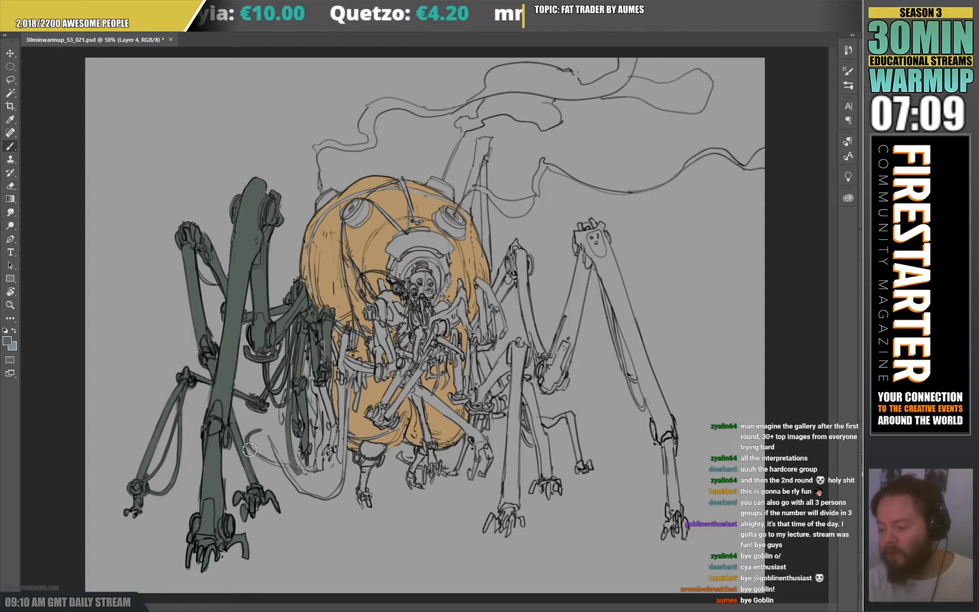
left_click_drag(250, 449, 295, 469)
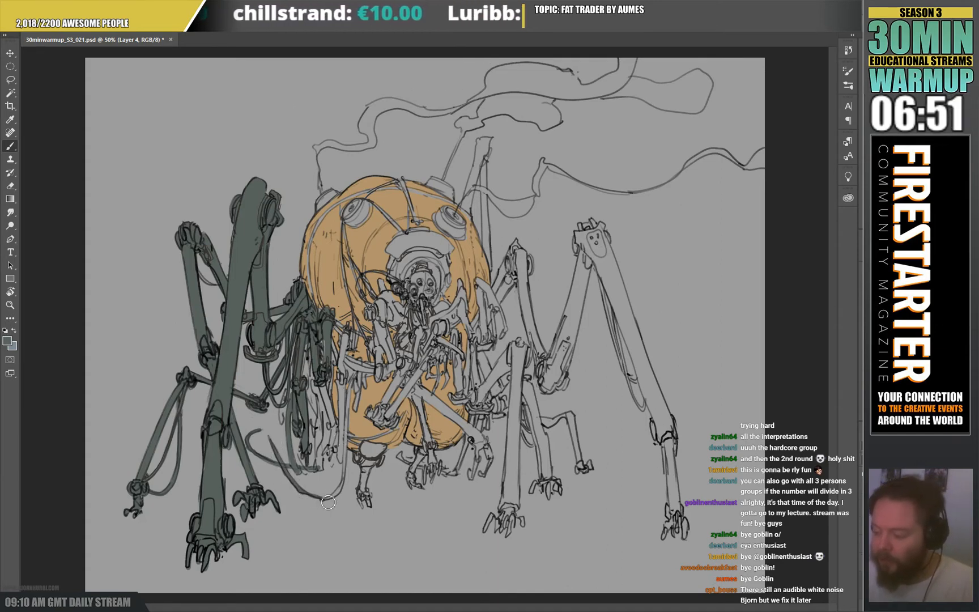
mouse_move(343, 498)
left_mouse_down()
mouse_move(358, 378)
mouse_move(342, 399)
mouse_move(341, 384)
mouse_move(343, 462)
left_mouse_up()
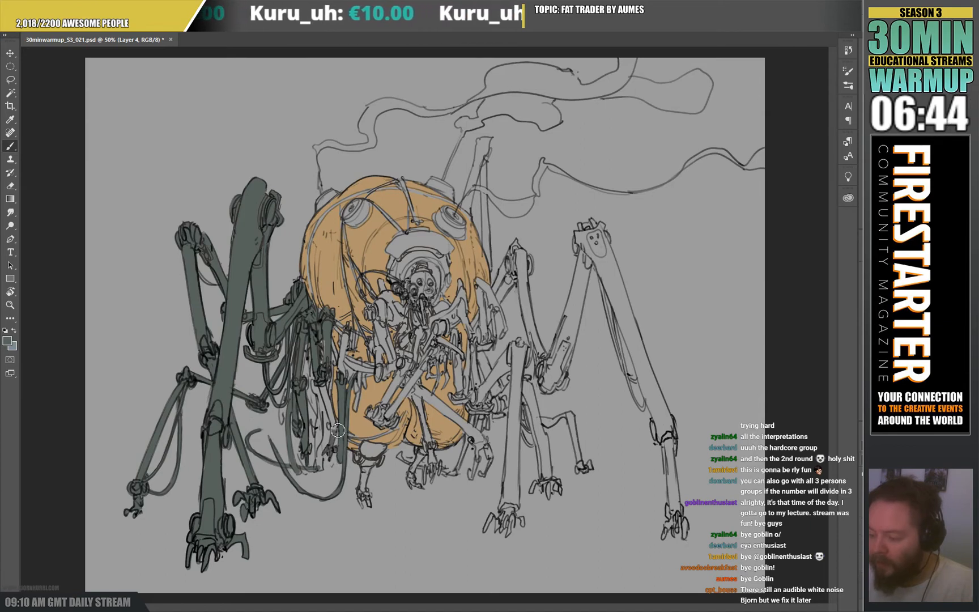
Fill the remaining cluster of hanging arms along the body's left-hand side with dark grey-green, erasing overspill.
mouse_move(338, 430)
left_mouse_down()
mouse_move(323, 386)
mouse_move(329, 399)
mouse_move(333, 334)
mouse_move(326, 360)
mouse_move(310, 343)
mouse_move(303, 383)
mouse_move(305, 351)
left_mouse_up()
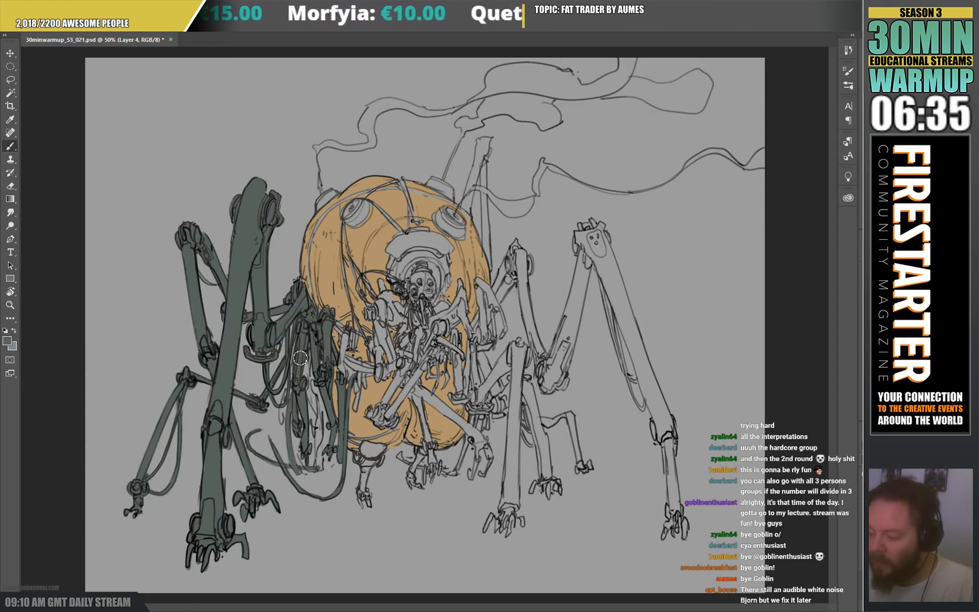
left_click_drag(283, 417, 285, 428)
mouse_move(308, 371)
left_mouse_down()
mouse_move(315, 364)
mouse_move(314, 425)
mouse_move(315, 354)
left_mouse_up()
key("e")
key("b")
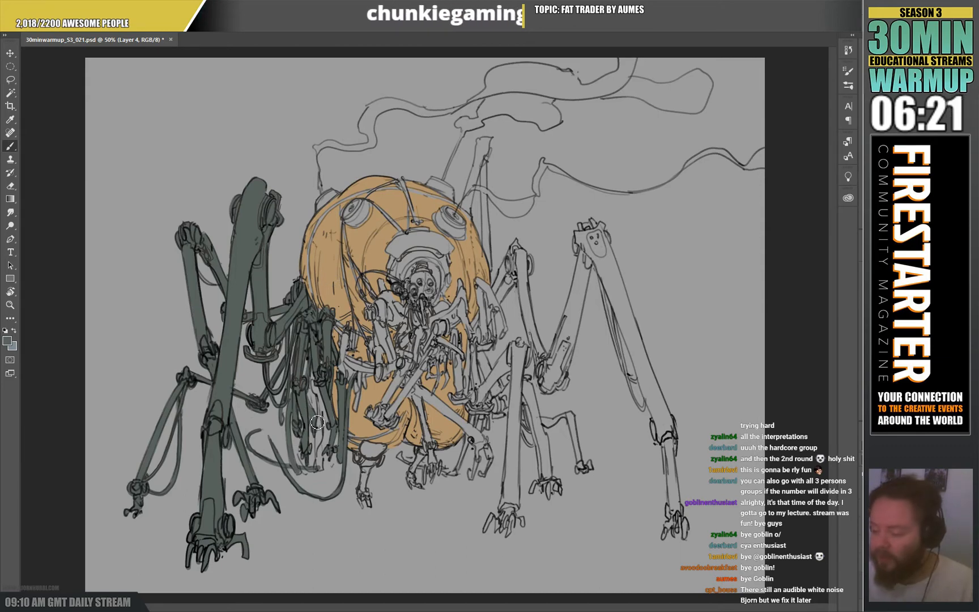
left_click_drag(317, 451, 323, 416)
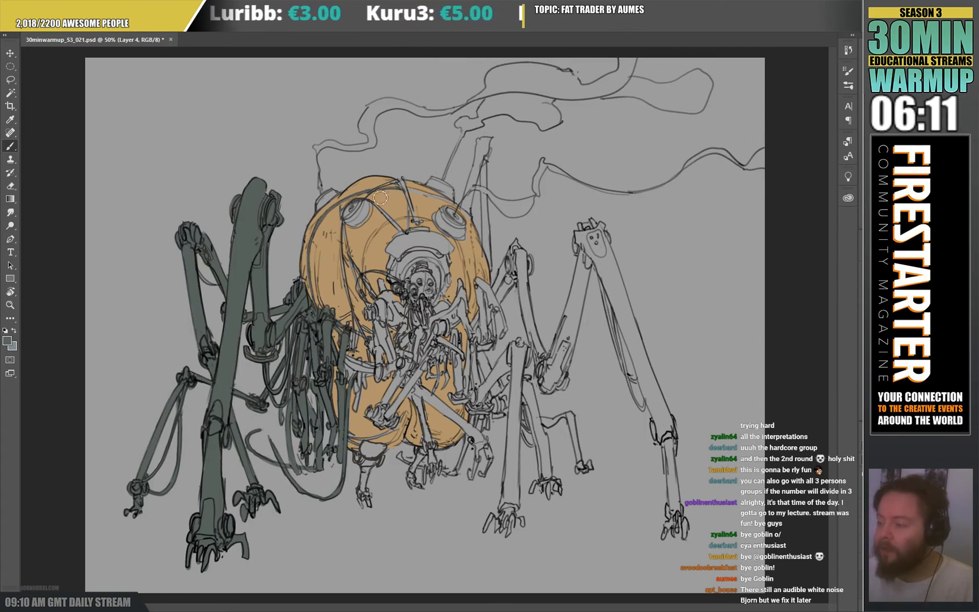
Fill the body's round vents, the cables over the shell, the left-hand front arms and the pilot's collar with dark grey-green.
mouse_move(392, 185)
left_mouse_down()
mouse_move(422, 215)
mouse_move(412, 236)
mouse_move(365, 205)
mouse_move(345, 237)
mouse_move(362, 228)
mouse_move(366, 238)
mouse_move(356, 216)
mouse_move(348, 235)
mouse_move(363, 241)
mouse_move(378, 339)
mouse_move(394, 355)
mouse_move(361, 305)
mouse_move(348, 348)
mouse_move(351, 394)
mouse_move(365, 399)
mouse_move(372, 361)
mouse_move(390, 370)
mouse_move(391, 401)
left_mouse_up()
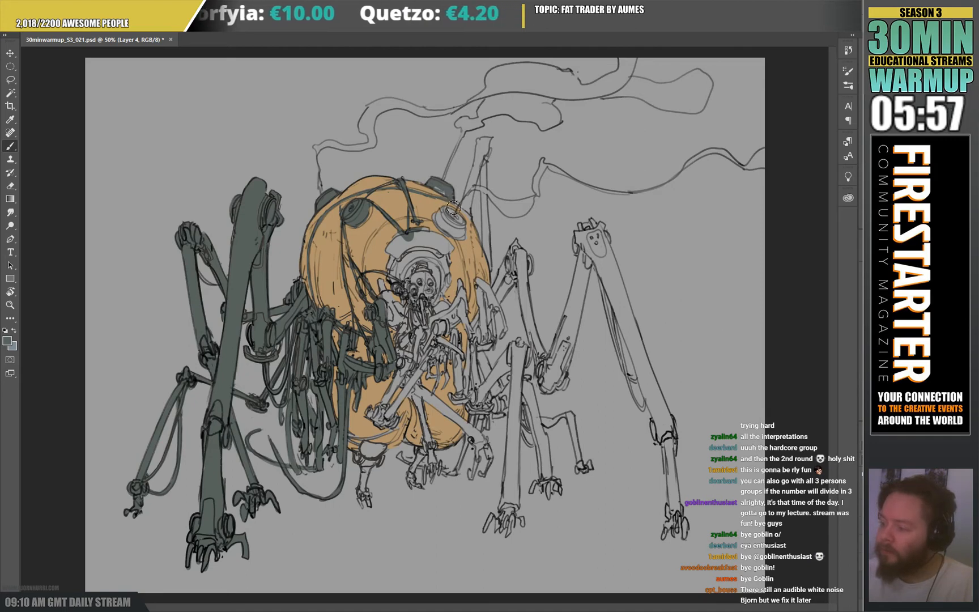
mouse_move(444, 203)
left_mouse_down()
mouse_move(462, 237)
mouse_move(445, 248)
mouse_move(451, 214)
mouse_move(460, 213)
mouse_move(465, 232)
mouse_move(458, 217)
mouse_move(479, 209)
mouse_move(444, 213)
mouse_move(411, 231)
mouse_move(398, 261)
mouse_move(433, 240)
mouse_move(412, 234)
mouse_move(448, 255)
mouse_move(418, 259)
left_mouse_up()
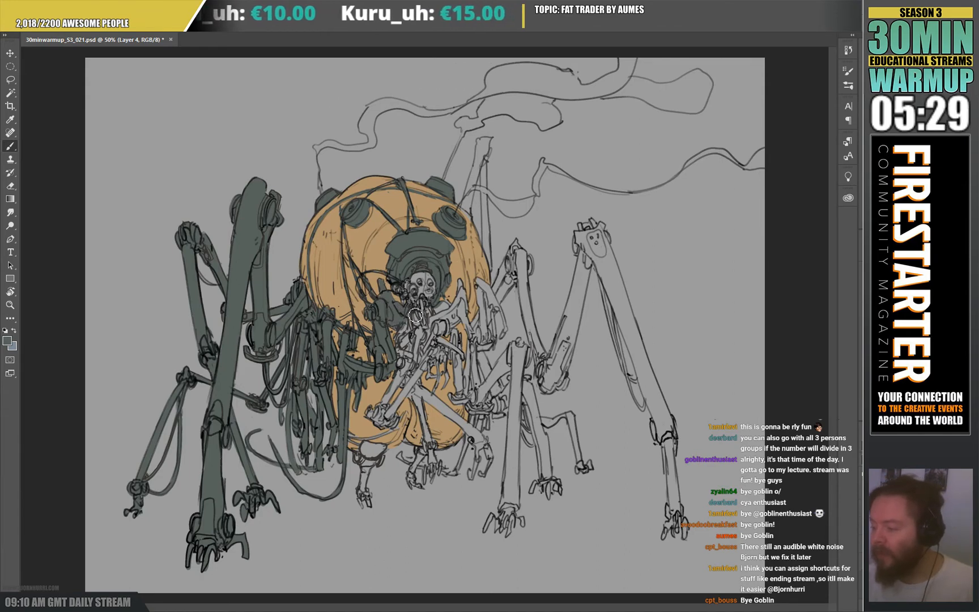
Fill the pilot's chest and surrounding arms with dark grey-green and colour the eyes of the pale mask bright orange.
mouse_move(431, 315)
left_mouse_down()
mouse_move(451, 307)
mouse_move(436, 315)
left_mouse_up()
mouse_move(410, 351)
left_mouse_down()
mouse_move(467, 284)
mouse_move(462, 312)
left_mouse_up()
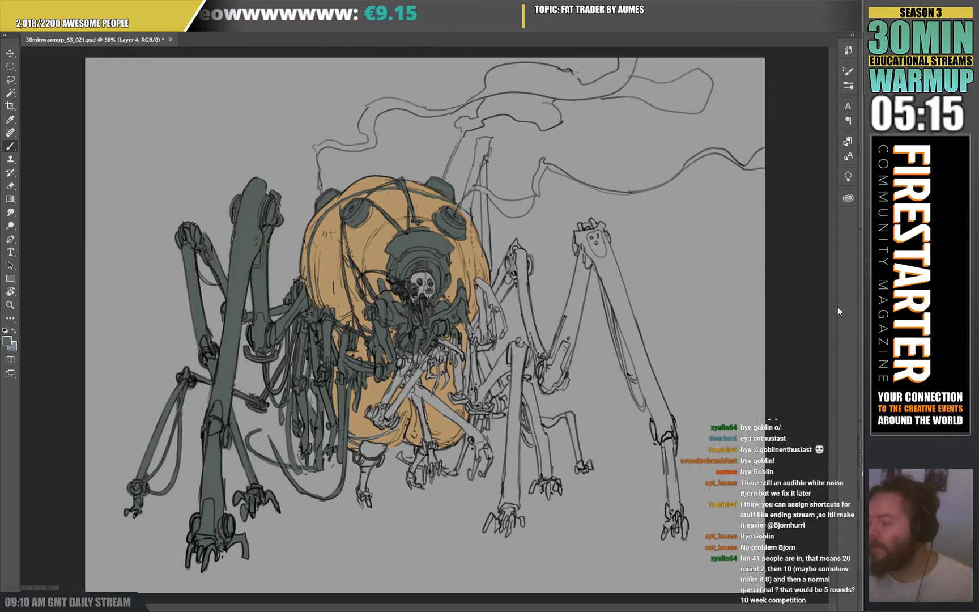
left_click(670, 240)
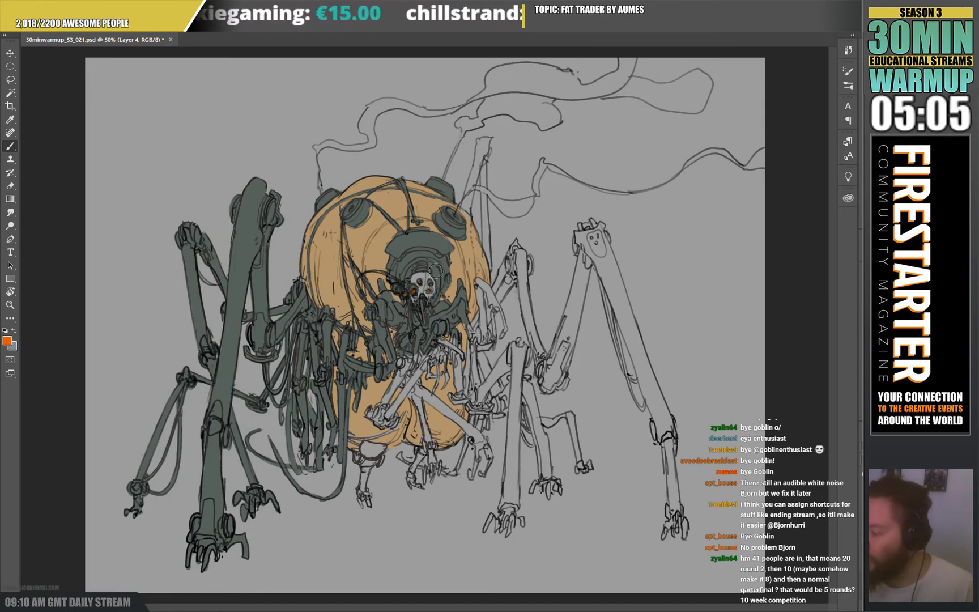
key("x")
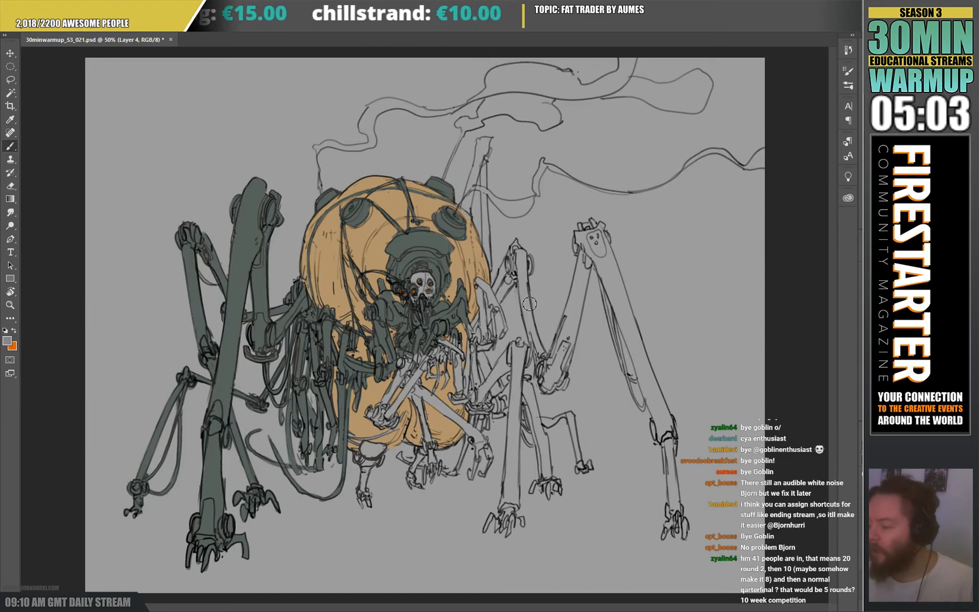
left_click_drag(465, 297, 463, 312)
mouse_move(479, 287)
left_mouse_down()
mouse_move(465, 310)
mouse_move(478, 309)
mouse_move(481, 289)
mouse_move(518, 264)
mouse_move(468, 296)
mouse_move(465, 361)
mouse_move(471, 326)
mouse_move(469, 342)
mouse_move(510, 283)
mouse_move(478, 337)
left_mouse_up()
key("ctrl+z")
key("ctrl+z")
Fill the strut and small arm at the body's right-hand edge with sampled dark grey-green, and pick the body's tan-orange as secondary colour.
left_click(461, 306, "alt")
left_click(462, 308, "alt")
mouse_move(510, 279)
left_mouse_down()
mouse_move(490, 309)
mouse_move(515, 250)
left_mouse_up()
key("e")
key("b")
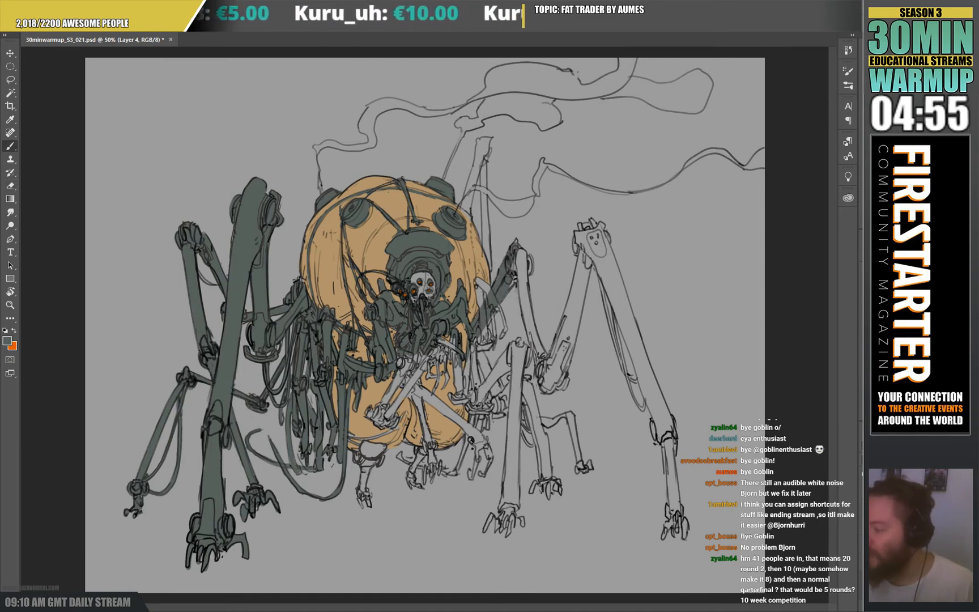
mouse_move(498, 298)
left_mouse_down()
mouse_move(480, 284)
mouse_move(483, 315)
left_mouse_up()
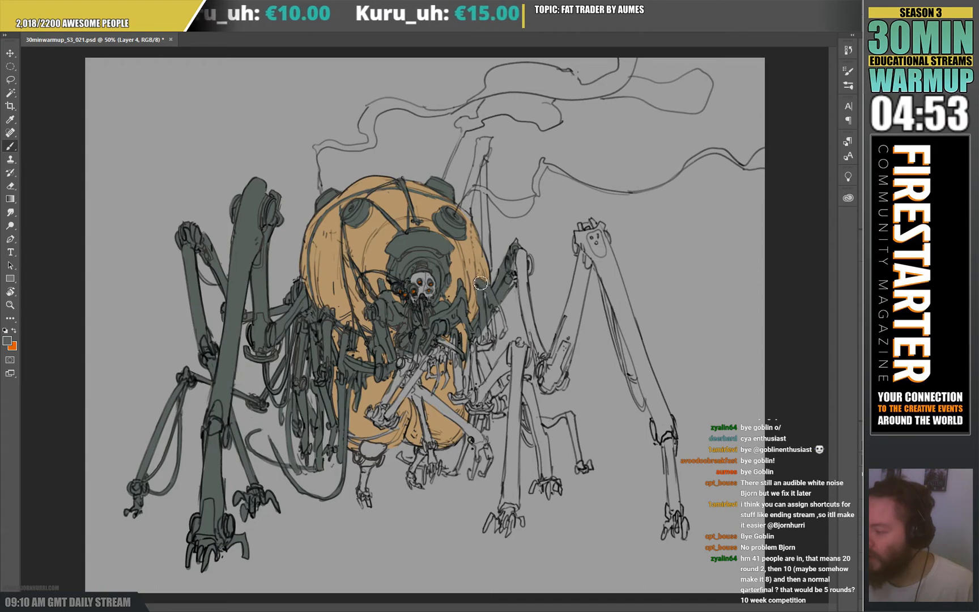
left_click(479, 265, "alt")
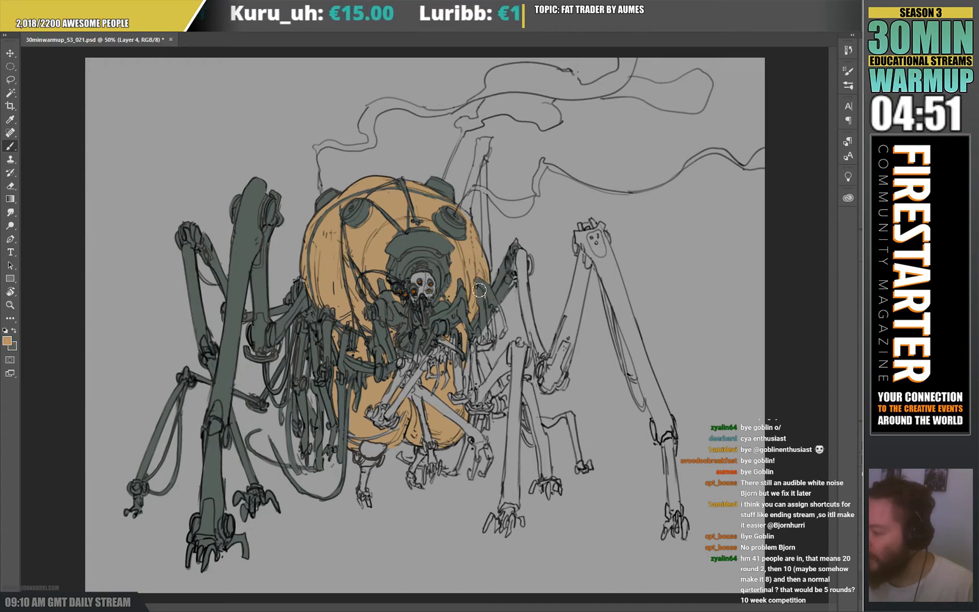
key("x")
Fill the right-hand leg's bent upper joint, its descending segment and the strut rising to the tall outer knee with dark grey-green.
mouse_move(520, 252)
left_mouse_down()
mouse_move(515, 283)
mouse_move(524, 256)
mouse_move(528, 277)
mouse_move(531, 264)
mouse_move(530, 314)
mouse_move(523, 275)
mouse_move(551, 393)
mouse_move(567, 383)
mouse_move(588, 254)
left_mouse_up()
mouse_move(559, 355)
left_mouse_down()
mouse_move(569, 315)
mouse_move(557, 397)
left_mouse_up()
mouse_move(579, 311)
left_mouse_down()
mouse_move(578, 288)
mouse_move(569, 328)
mouse_move(590, 253)
left_mouse_up()
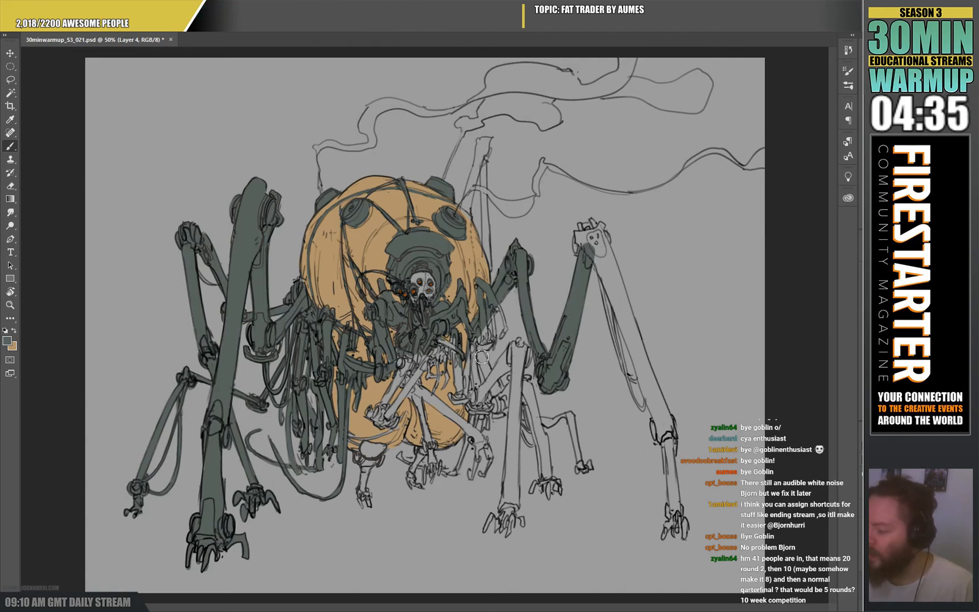
Fill the inner right-hand leg down to its claw and the long segment of the front leg beside it with dark grey-green.
mouse_move(481, 348)
left_mouse_down()
mouse_move(500, 401)
mouse_move(518, 363)
mouse_move(504, 410)
mouse_move(544, 348)
mouse_move(526, 392)
mouse_move(548, 469)
mouse_move(547, 441)
mouse_move(552, 501)
mouse_move(553, 479)
mouse_move(563, 487)
mouse_move(537, 486)
left_mouse_up()
left_click_drag(524, 429, 531, 444)
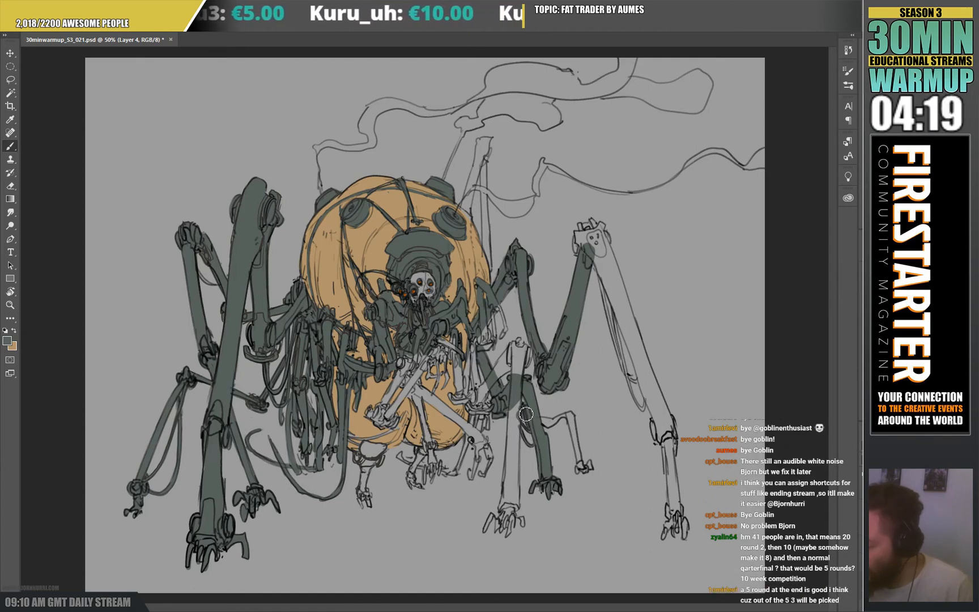
mouse_move(520, 403)
left_mouse_down()
mouse_move(504, 514)
mouse_move(518, 510)
mouse_move(520, 439)
left_mouse_up()
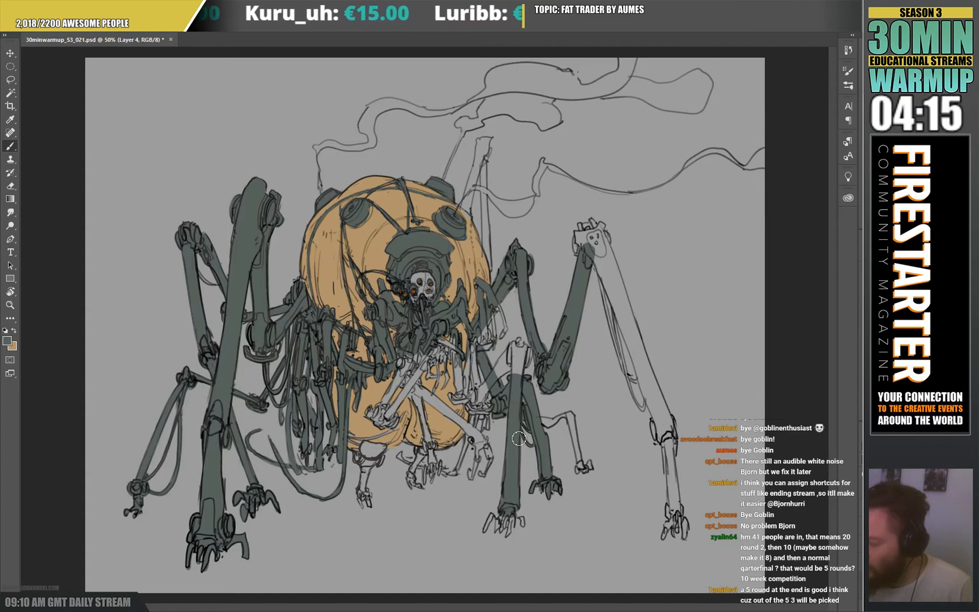
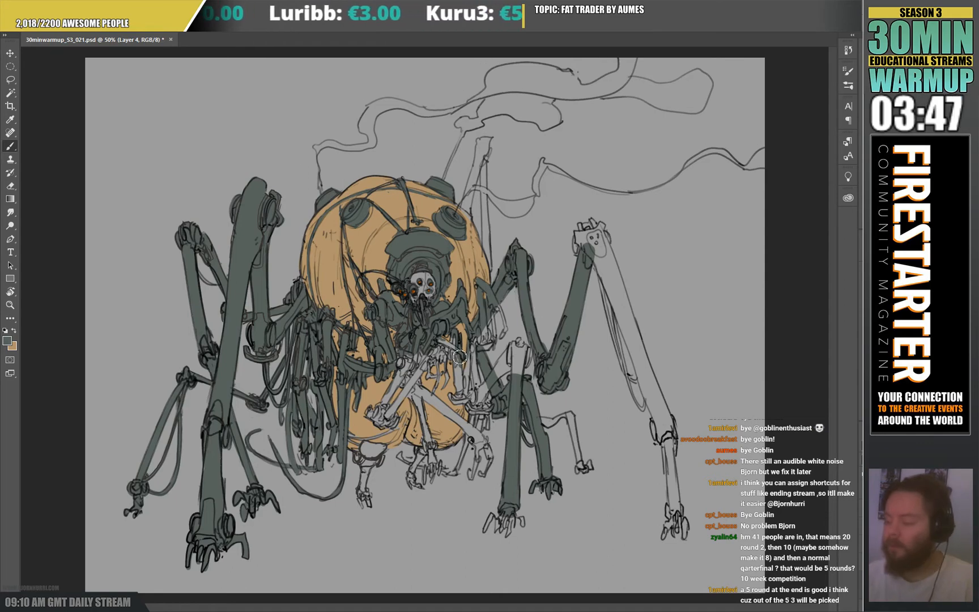
Fill the arms crossing the front of the belly, the small leg beneath the body and the claw beside it with dark grey-green.
mouse_move(399, 362)
left_mouse_down()
mouse_move(424, 355)
mouse_move(365, 421)
mouse_move(379, 427)
mouse_move(403, 403)
left_mouse_up()
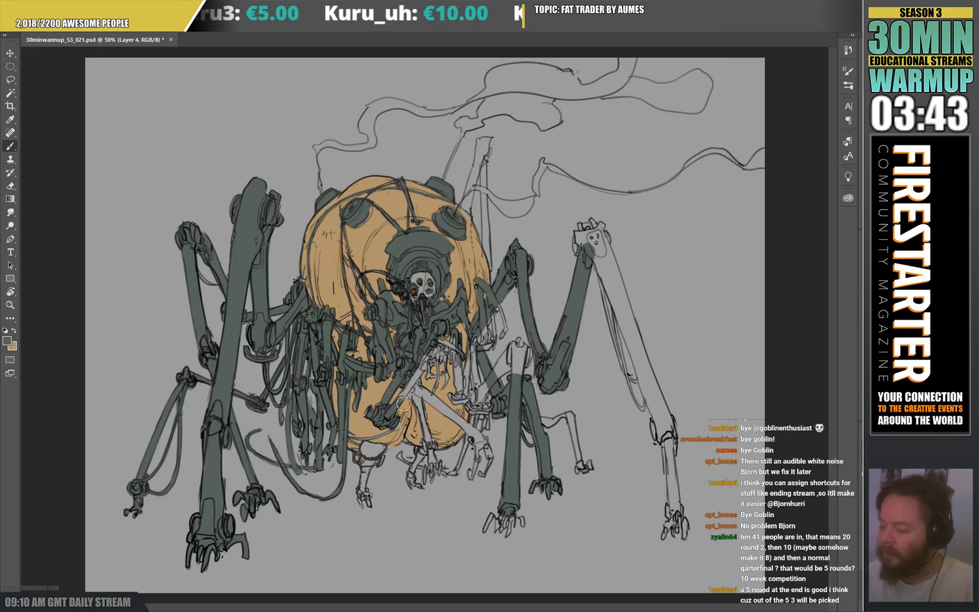
mouse_move(382, 438)
left_mouse_down()
mouse_move(352, 437)
mouse_move(371, 449)
mouse_move(372, 440)
mouse_move(360, 458)
mouse_move(385, 449)
mouse_move(369, 471)
left_mouse_up()
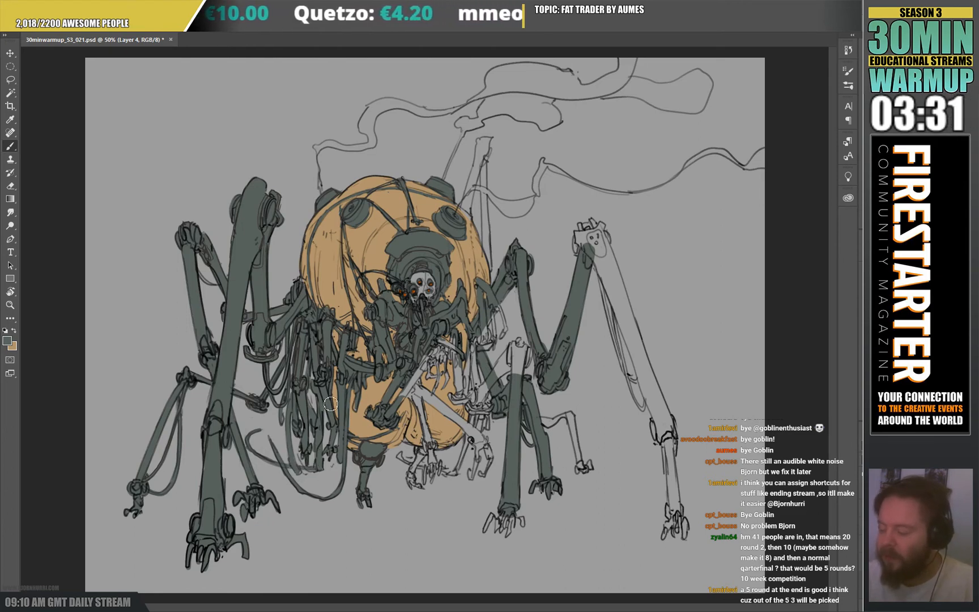
mouse_move(415, 482)
left_mouse_down()
mouse_move(430, 445)
mouse_move(417, 376)
mouse_move(434, 345)
mouse_move(456, 346)
mouse_move(464, 403)
mouse_move(474, 342)
mouse_move(475, 404)
left_mouse_up()
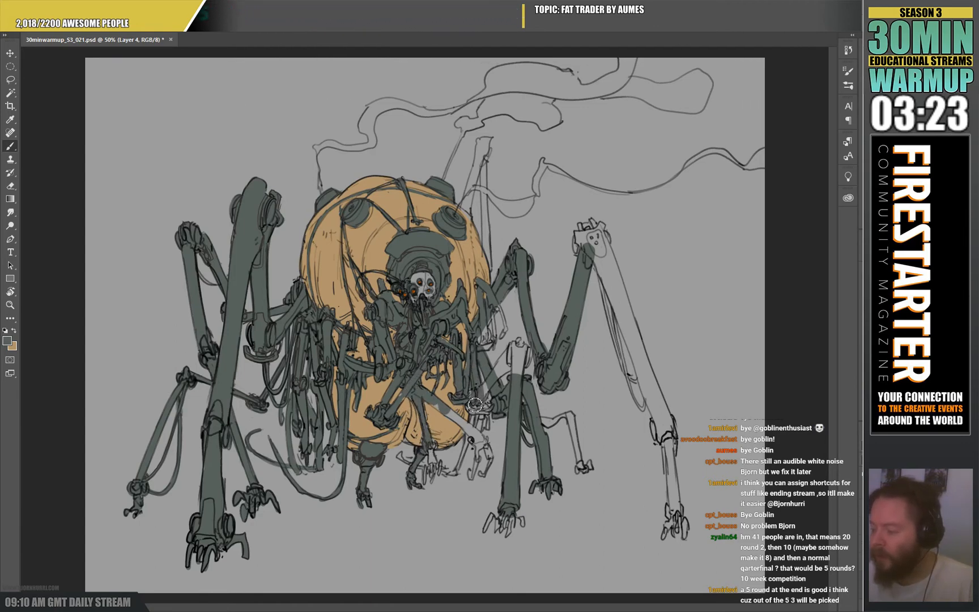
Fill the diagonal arm over the lower belly, the clawed limbs beside it and the front leg's top joint with dark grey-green.
key("x")
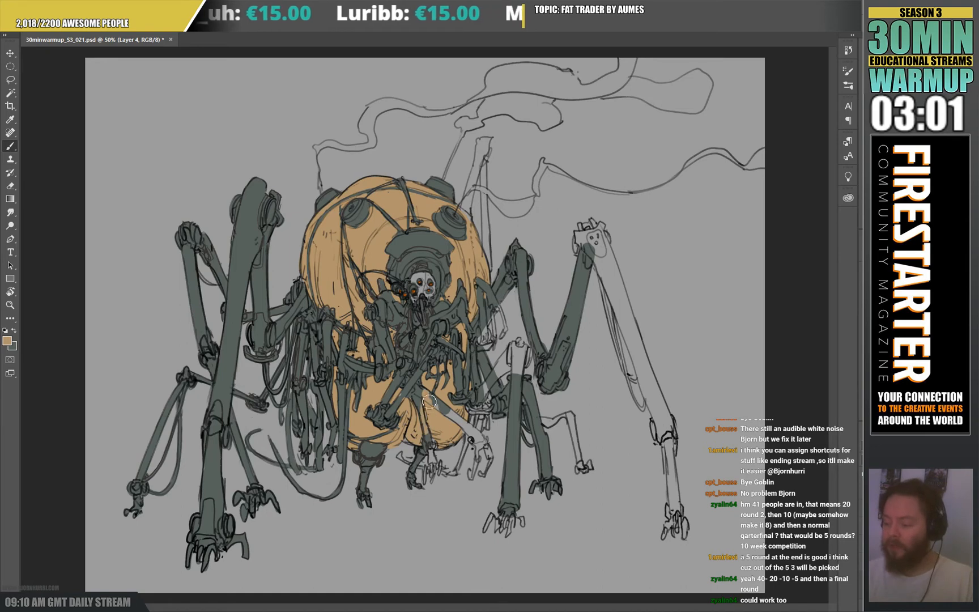
key("x")
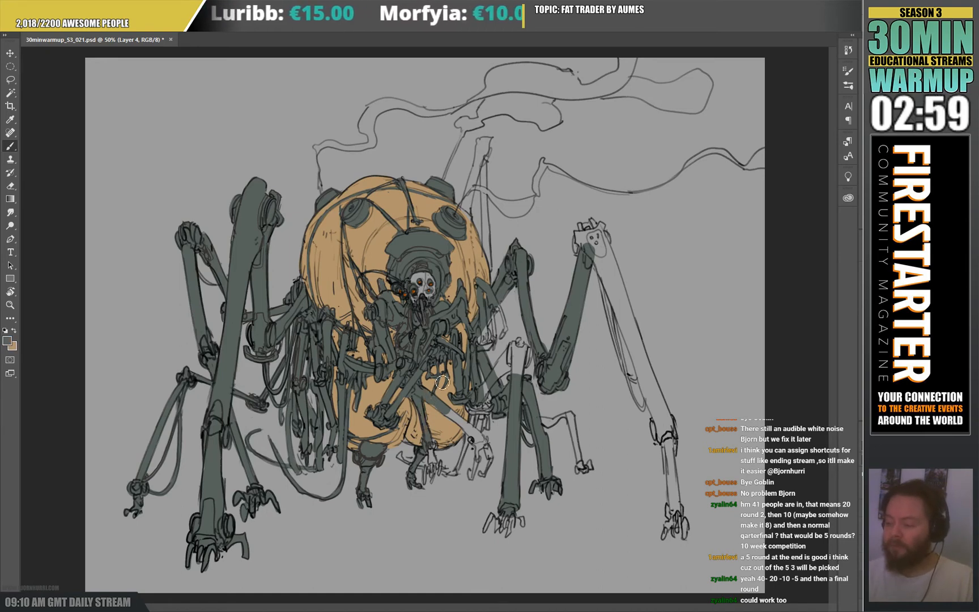
left_click_drag(432, 403, 479, 439)
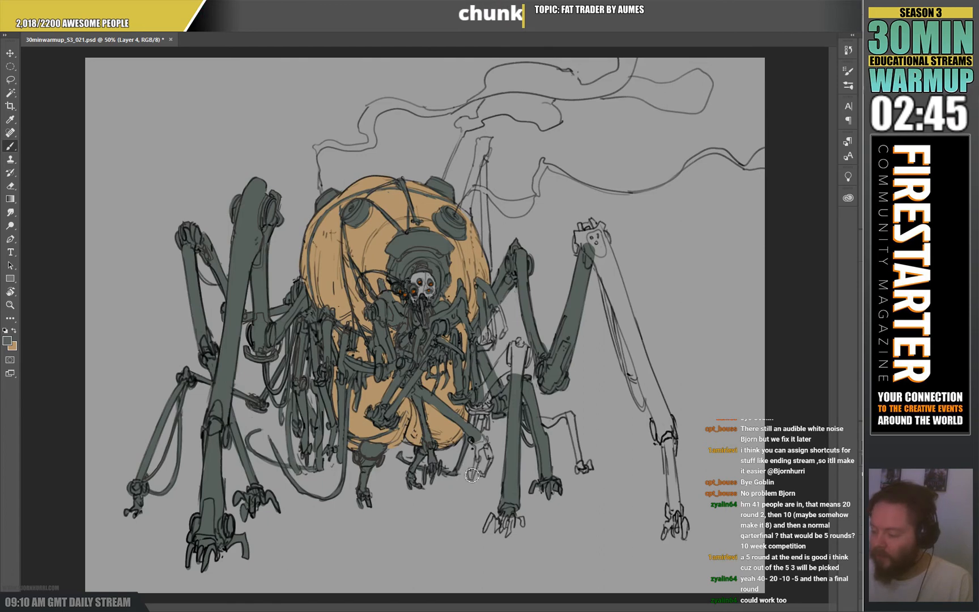
left_click_drag(474, 479, 480, 449)
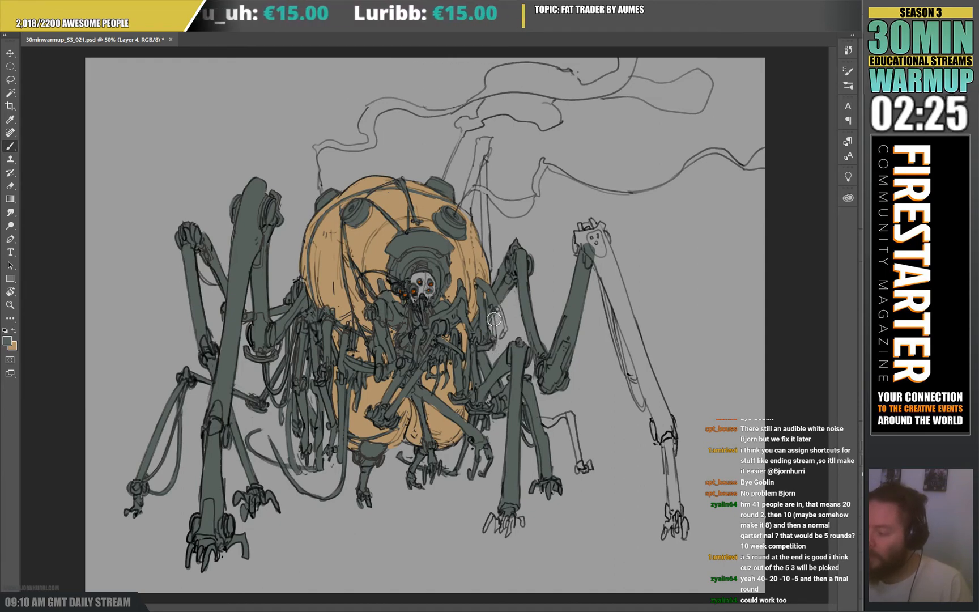
Fill the small arm at the body's right edge and the tall limb rising behind it dark grey-green, and erase overspill beside the right vent.
mouse_move(496, 316)
left_mouse_down()
mouse_move(497, 344)
mouse_move(497, 324)
mouse_move(497, 343)
mouse_move(509, 330)
mouse_move(501, 308)
left_mouse_up()
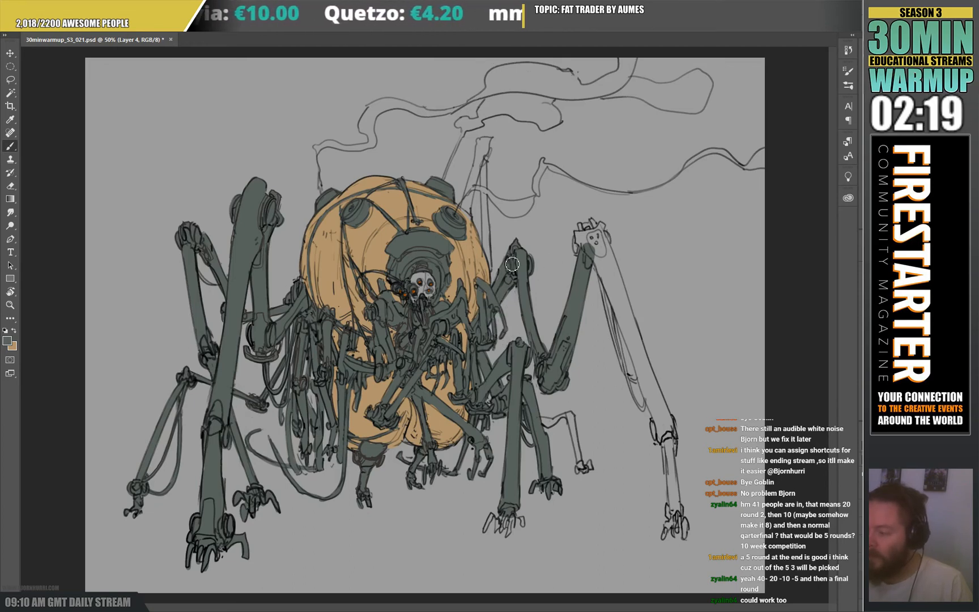
mouse_move(490, 274)
left_mouse_down()
mouse_move(490, 144)
mouse_move(466, 215)
left_mouse_up()
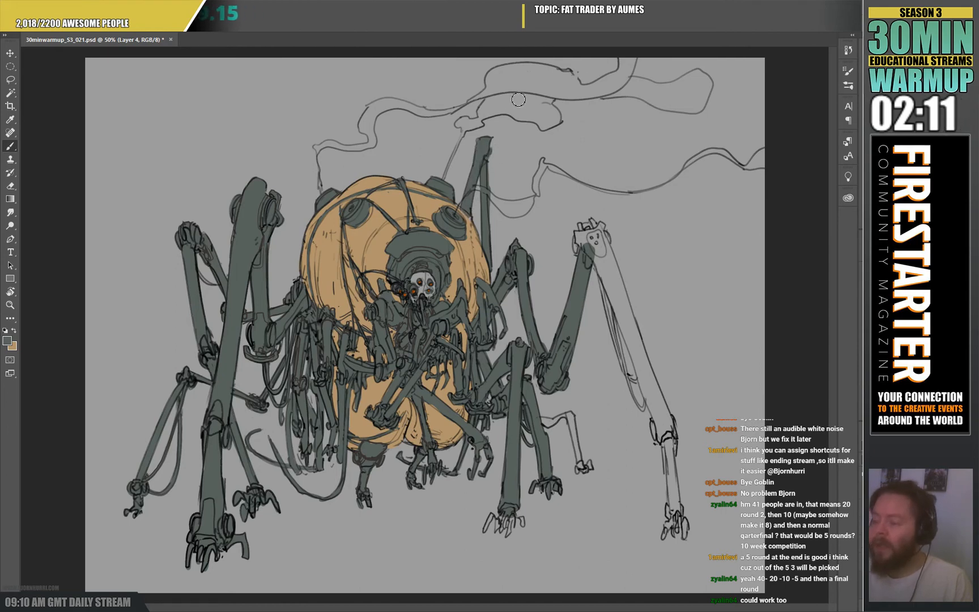
key("e")
mouse_move(470, 217)
left_mouse_down()
mouse_move(461, 210)
mouse_move(470, 222)
left_mouse_up()
Touch up the body's upper edge, vents and cables, alternating between tan-orange and dark grey-green.
key("b")
key("x")
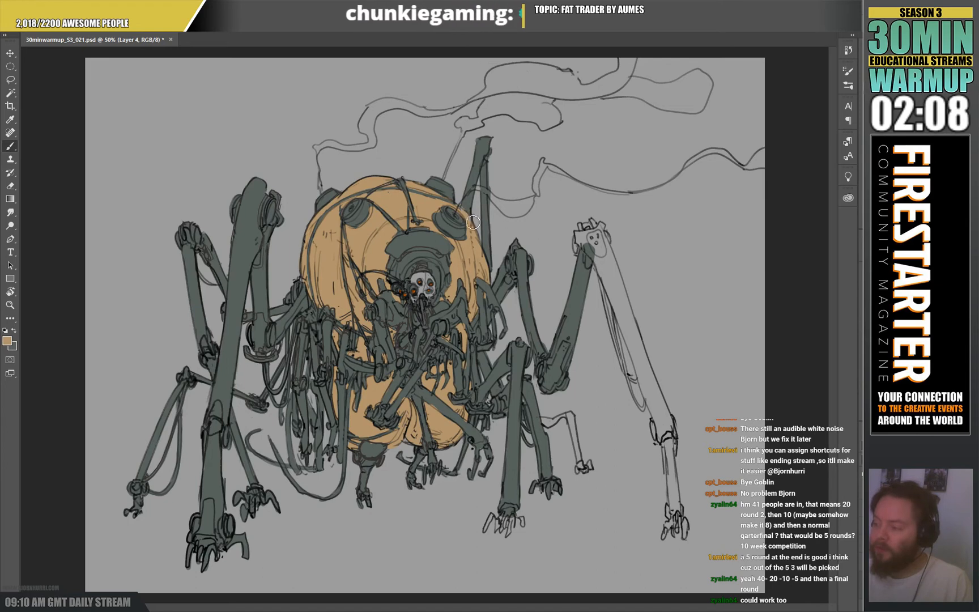
key("x")
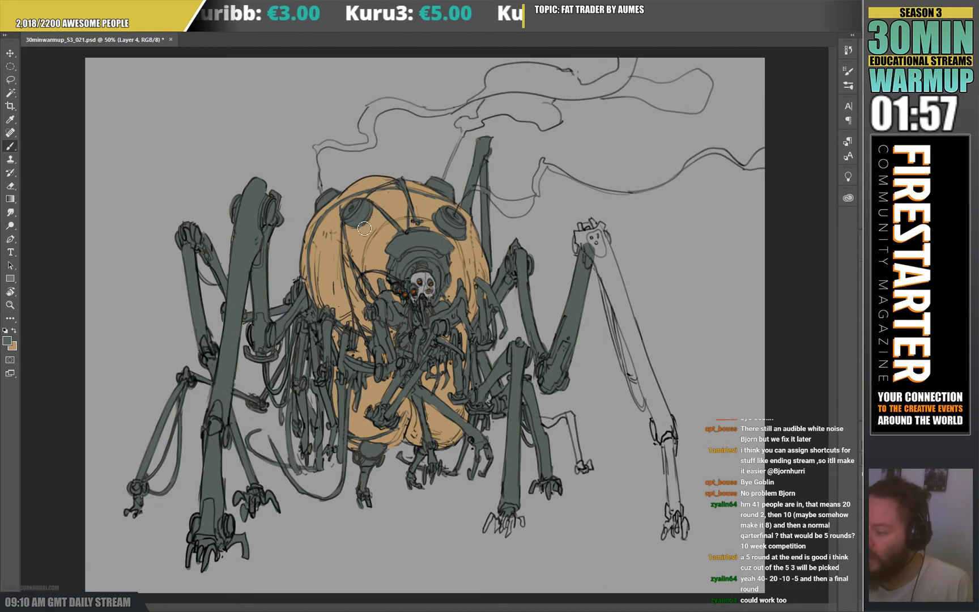
key("x")
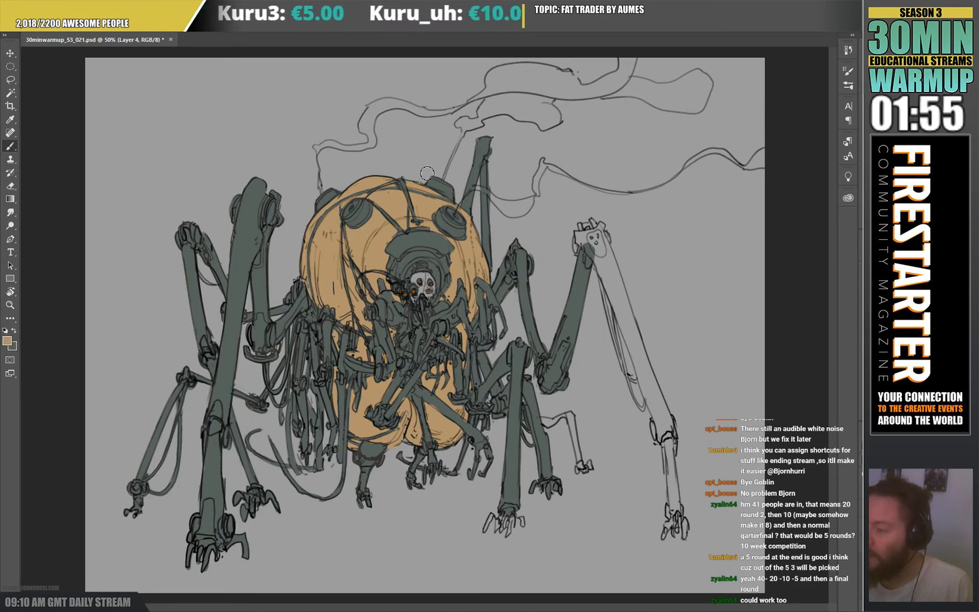
key("x")
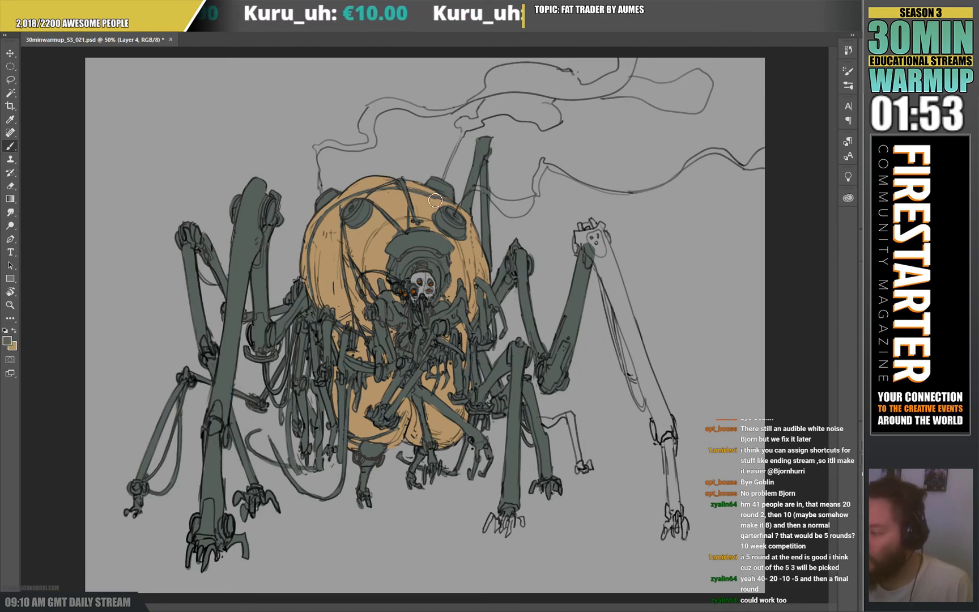
key("x")
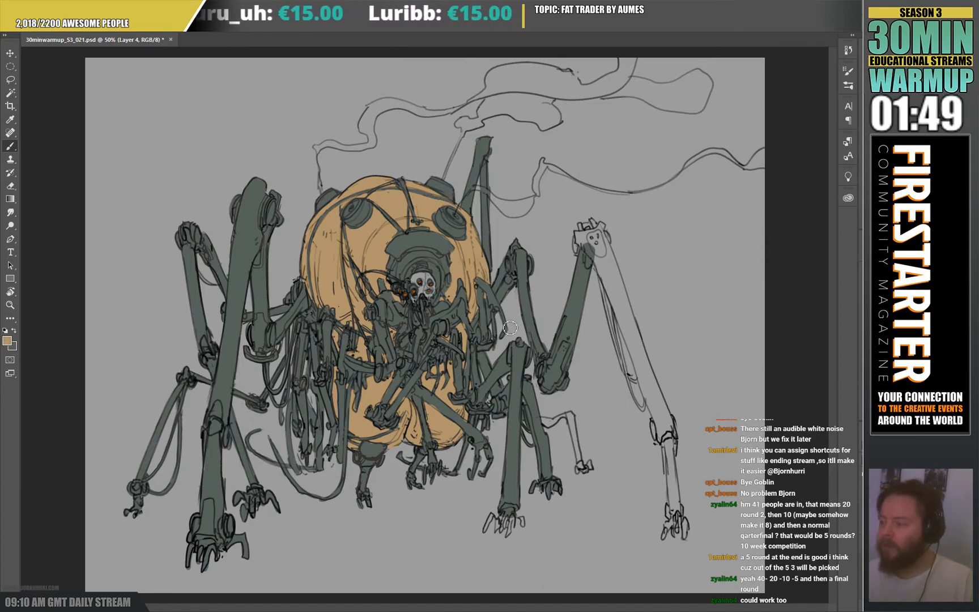
Hide the interface panels and fill the outer right leg from its tall knee to its claw, plus its cables, with dark grey-green.
key("Tab")
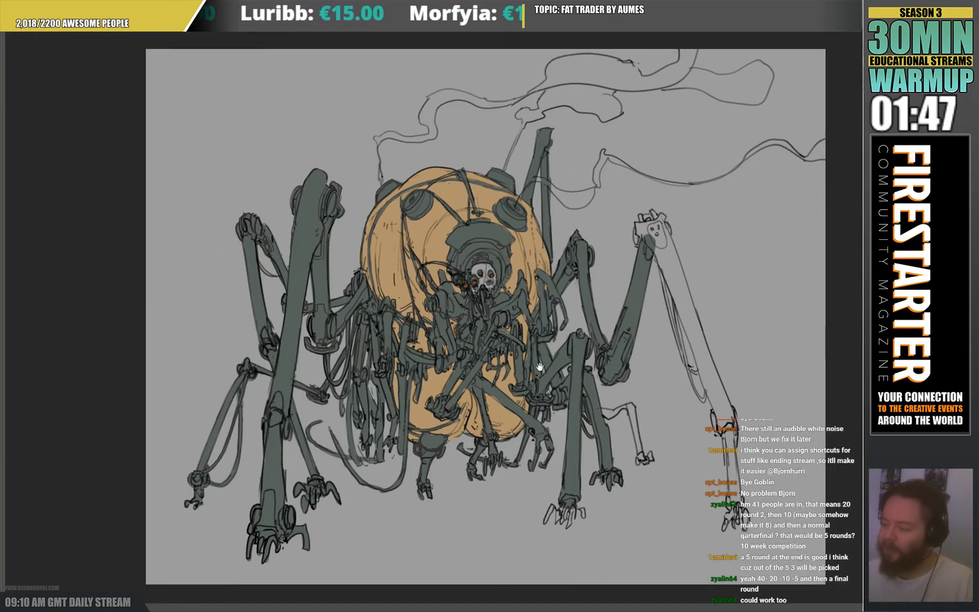
left_click_drag(522, 351, 400, 344)
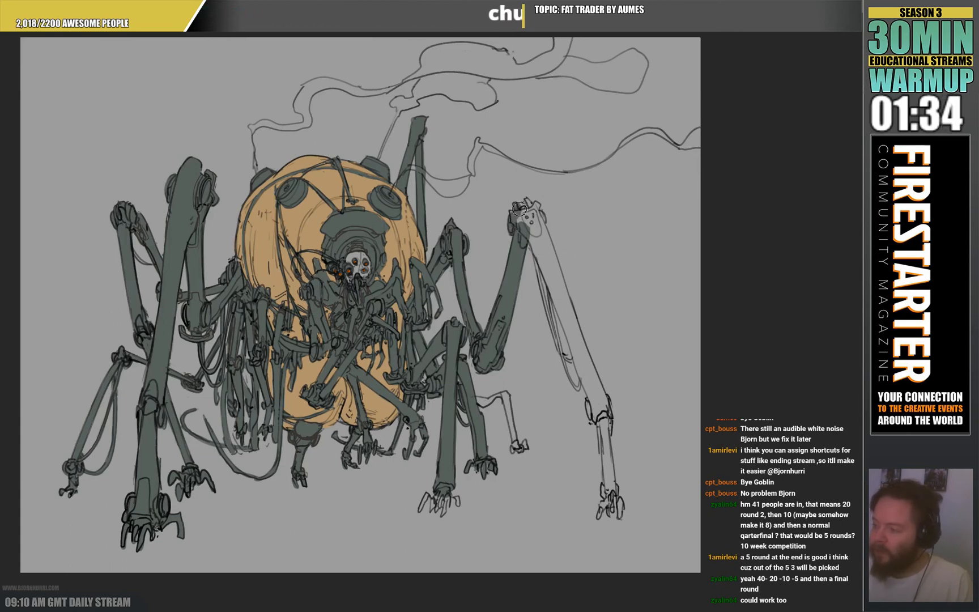
mouse_move(520, 209)
left_mouse_down()
mouse_move(536, 219)
mouse_move(540, 208)
mouse_move(545, 221)
mouse_move(522, 221)
mouse_move(566, 320)
mouse_move(541, 224)
mouse_move(547, 238)
mouse_move(606, 414)
mouse_move(604, 406)
mouse_move(594, 420)
mouse_move(559, 295)
left_mouse_up()
mouse_move(602, 423)
left_mouse_down()
mouse_move(612, 497)
mouse_move(604, 422)
mouse_move(610, 465)
mouse_move(609, 448)
left_mouse_up()
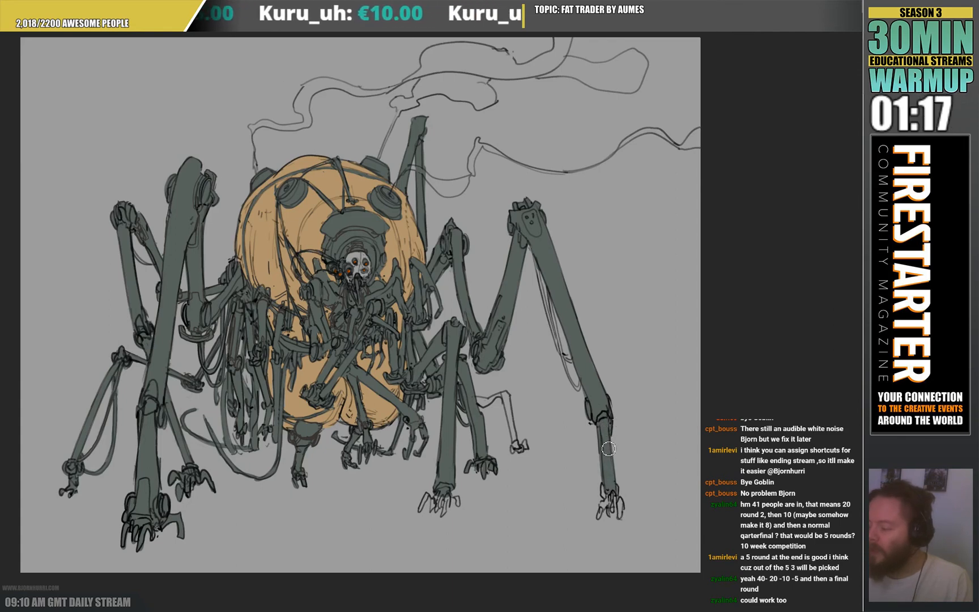
mouse_move(620, 496)
left_mouse_down()
mouse_move(622, 521)
mouse_move(605, 508)
left_mouse_up()
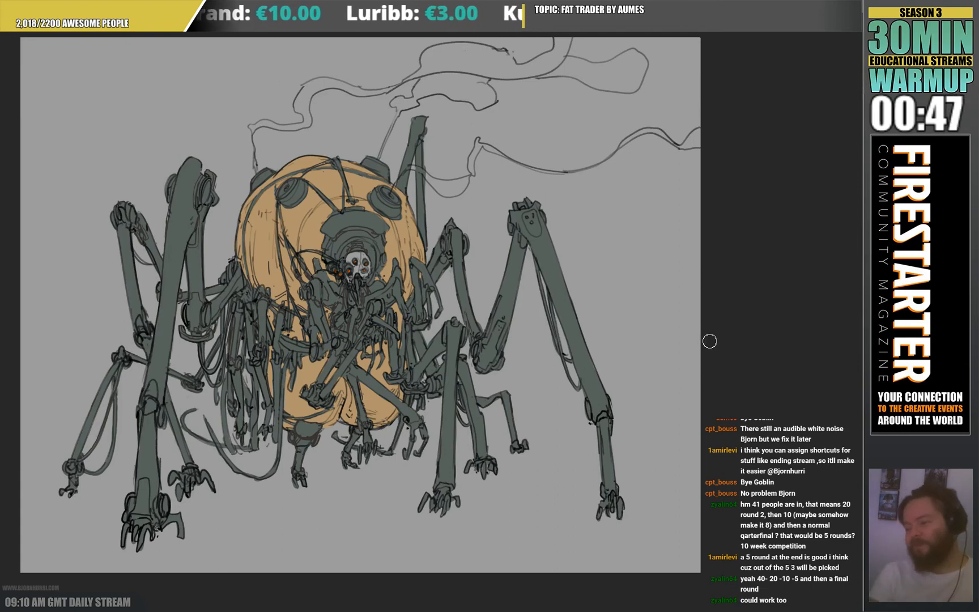
Fill the smoke plume that winds from the left vent to the canvas's top edge with light grey.
left_click_drag(709, 341, 839, 357)
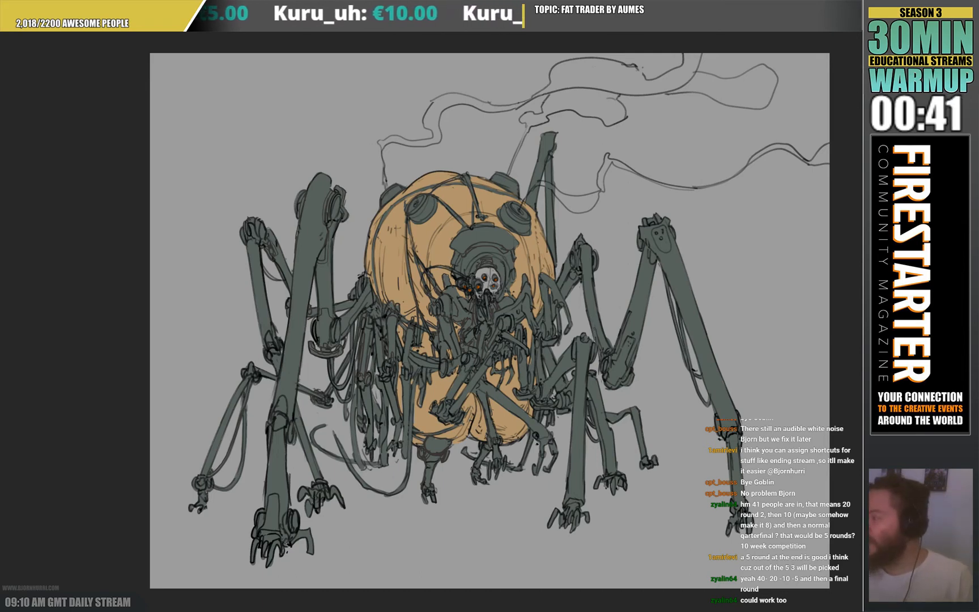
mouse_move(380, 145)
left_mouse_down()
mouse_move(432, 144)
mouse_move(440, 138)
mouse_move(430, 123)
mouse_move(450, 102)
mouse_move(440, 116)
mouse_move(451, 105)
mouse_move(505, 113)
mouse_move(529, 104)
mouse_move(429, 96)
mouse_move(423, 131)
mouse_move(432, 137)
mouse_move(381, 153)
left_mouse_up()
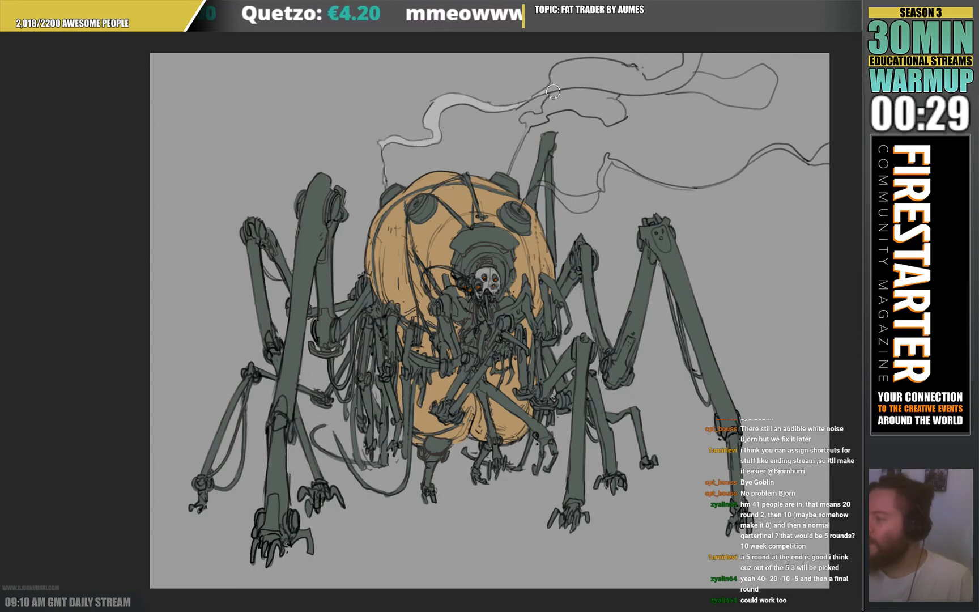
mouse_move(553, 91)
left_mouse_down()
mouse_move(577, 65)
mouse_move(633, 72)
mouse_move(640, 83)
mouse_move(569, 79)
mouse_move(557, 89)
mouse_move(574, 76)
left_mouse_up()
mouse_move(647, 88)
left_mouse_down()
mouse_move(674, 78)
mouse_move(654, 88)
mouse_move(703, 52)
mouse_move(690, 81)
mouse_move(646, 99)
left_mouse_up()
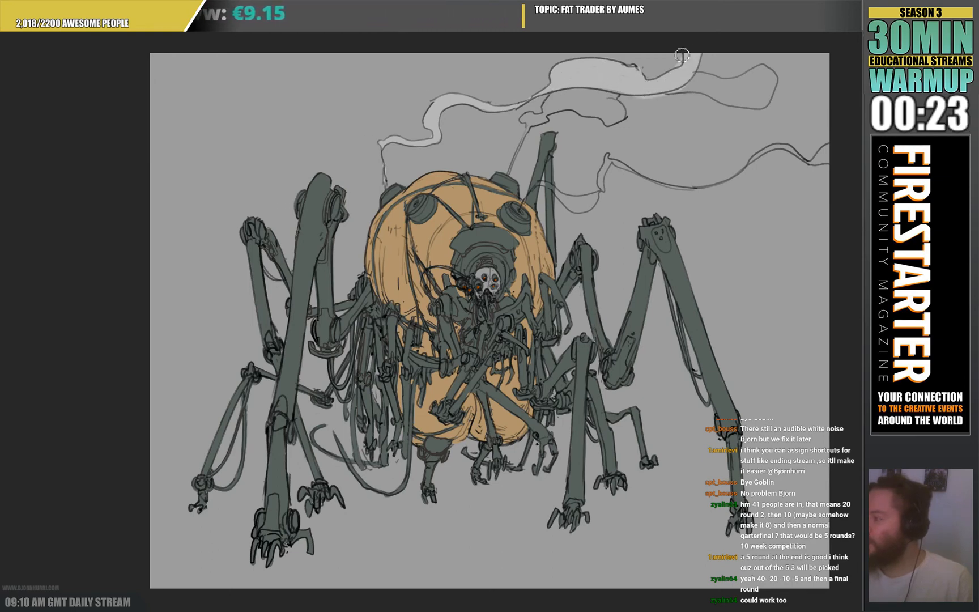
mouse_move(682, 55)
left_mouse_down()
mouse_move(672, 87)
mouse_move(680, 102)
mouse_move(638, 104)
left_mouse_up()
Fill the plume from the upper right vent and the long wavy plume reaching the canvas's right edge with light grey.
mouse_move(538, 117)
left_mouse_down()
mouse_move(526, 123)
mouse_move(512, 167)
left_mouse_up()
left_click_drag(527, 132, 507, 175)
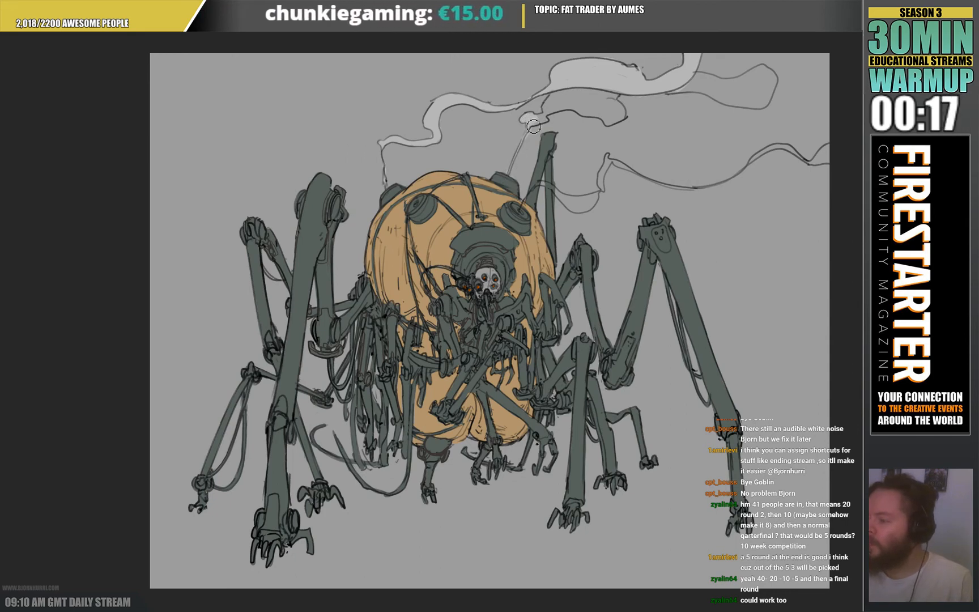
mouse_move(534, 128)
left_mouse_down()
mouse_move(561, 98)
mouse_move(554, 109)
mouse_move(617, 106)
mouse_move(618, 94)
mouse_move(614, 125)
mouse_move(571, 107)
mouse_move(551, 115)
mouse_move(620, 119)
left_mouse_up()
mouse_move(684, 89)
left_mouse_down()
mouse_move(758, 107)
mouse_move(775, 84)
mouse_move(761, 72)
mouse_move(737, 84)
mouse_move(678, 87)
mouse_move(746, 96)
mouse_move(761, 83)
mouse_move(757, 102)
mouse_move(622, 100)
left_mouse_up()
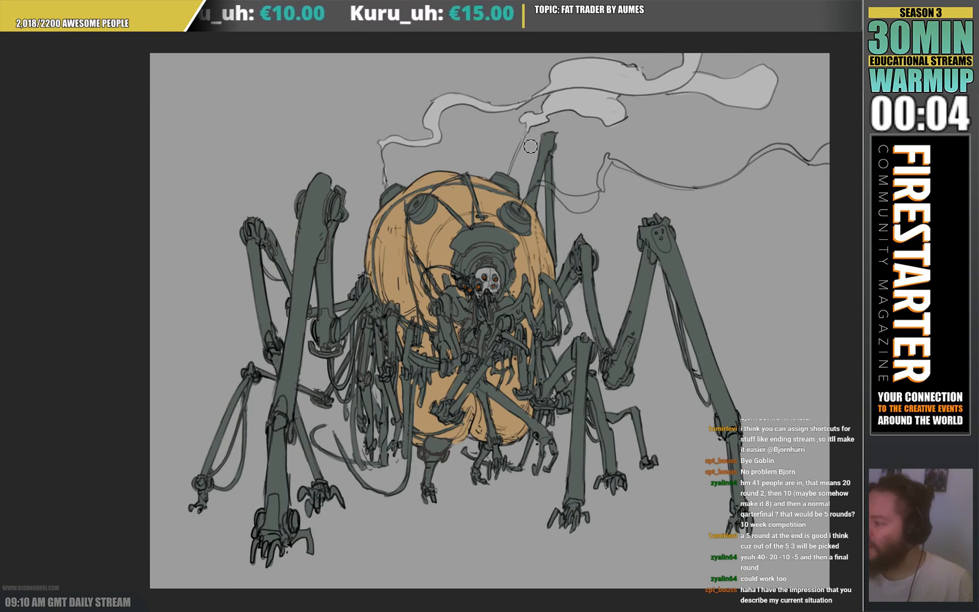
mouse_move(523, 205)
left_mouse_down()
mouse_move(543, 187)
mouse_move(579, 211)
mouse_move(590, 208)
mouse_move(582, 205)
mouse_move(604, 193)
mouse_move(612, 163)
mouse_move(702, 193)
left_mouse_up()
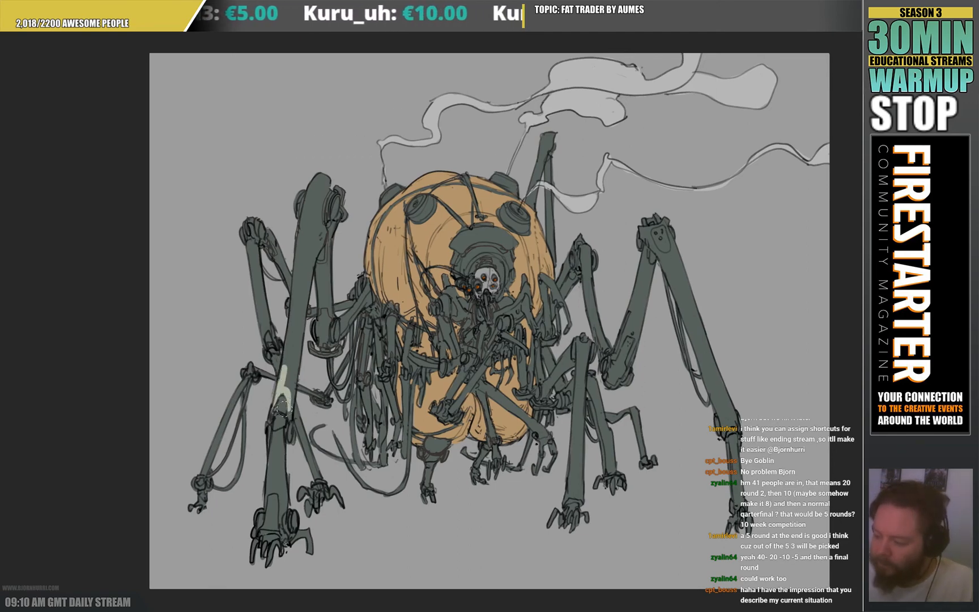
Recolour the large front left leg's long upper segment and its lower shin pale cream, leaving the joints dark.
mouse_move(282, 407)
left_mouse_down()
mouse_move(301, 213)
mouse_move(317, 166)
mouse_move(299, 278)
left_mouse_up()
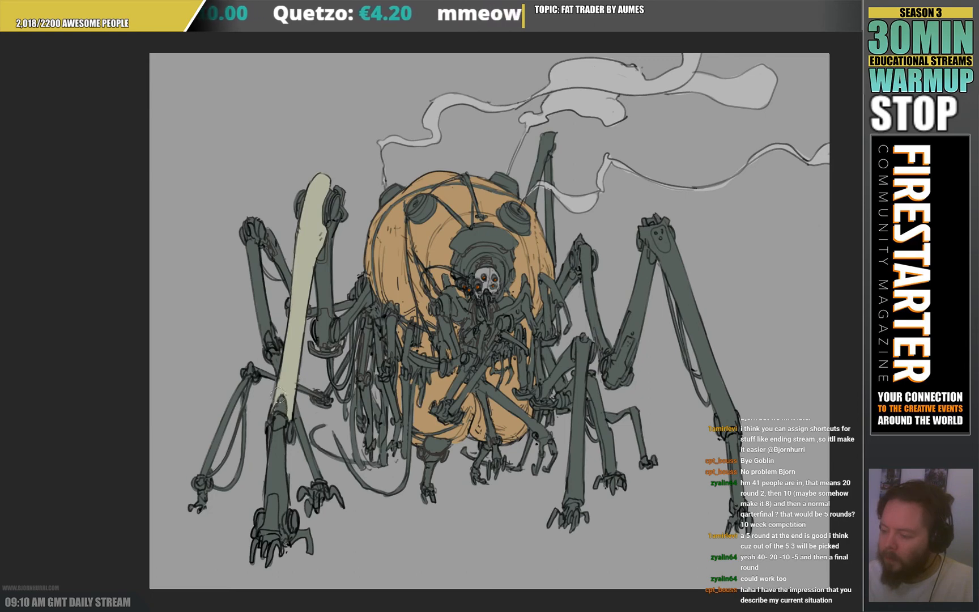
left_click_drag(272, 436, 268, 480)
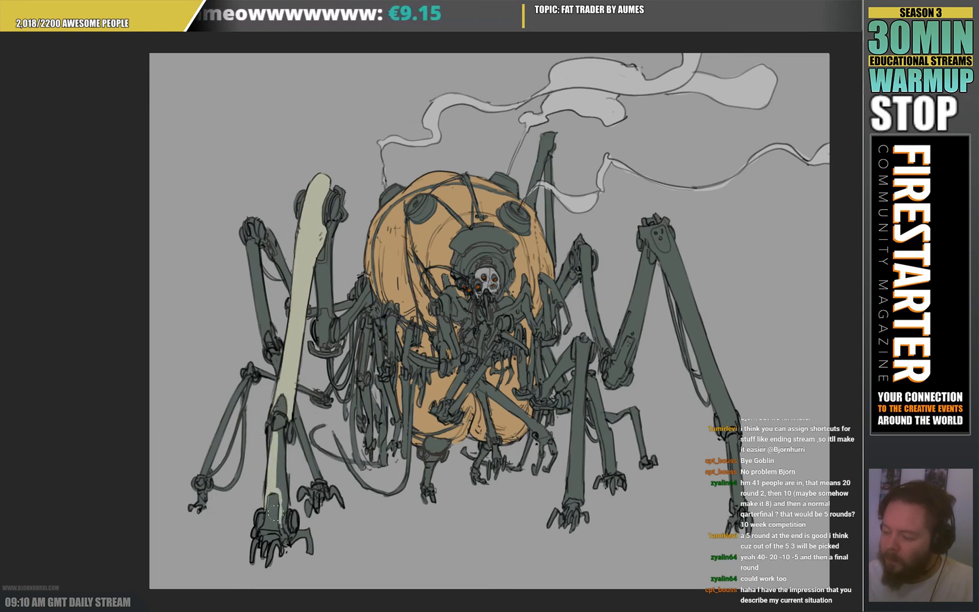
left_click_drag(279, 488, 276, 426)
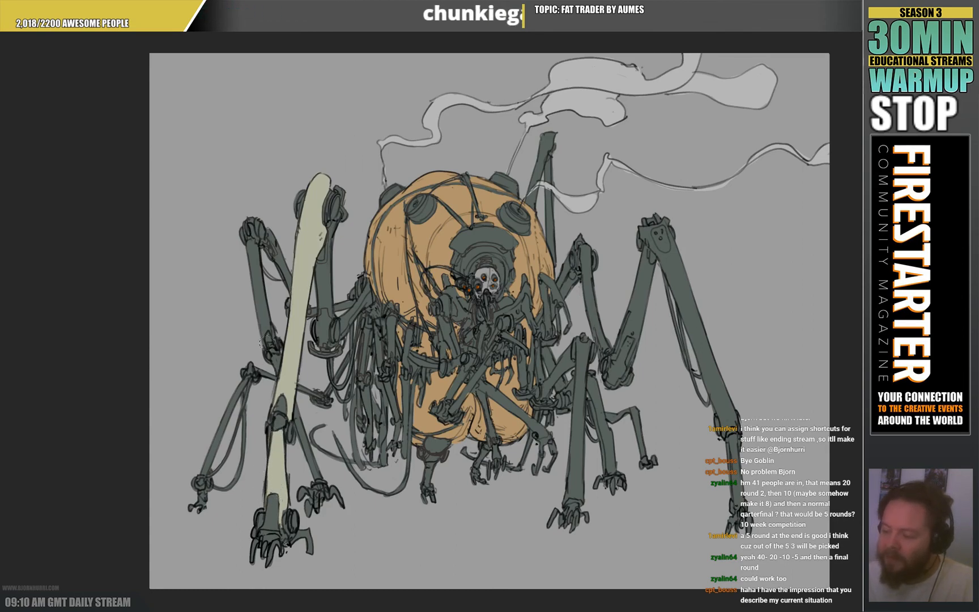
left_click_drag(248, 376, 201, 463)
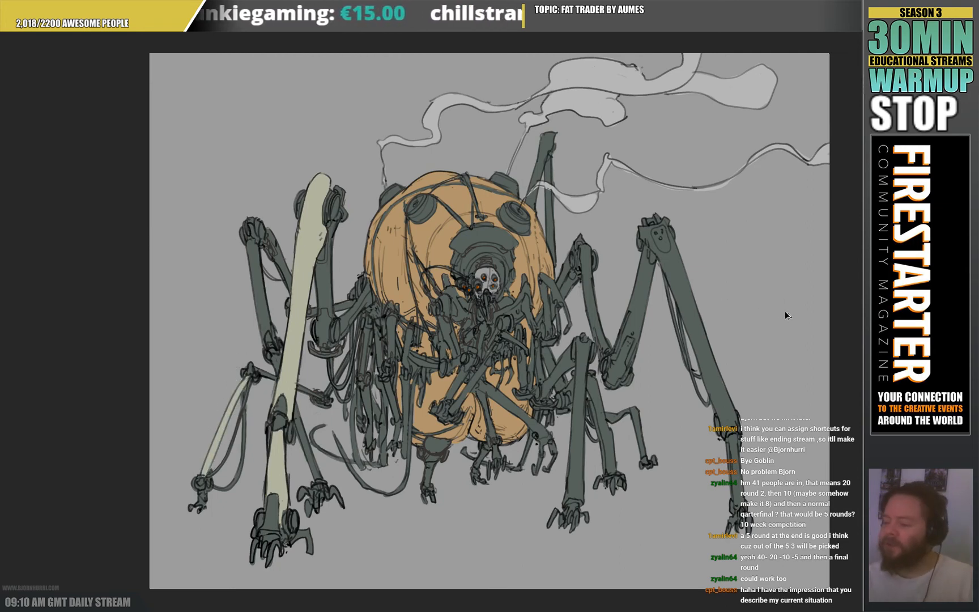
key("ctrl+z")
key("ctrl+z")
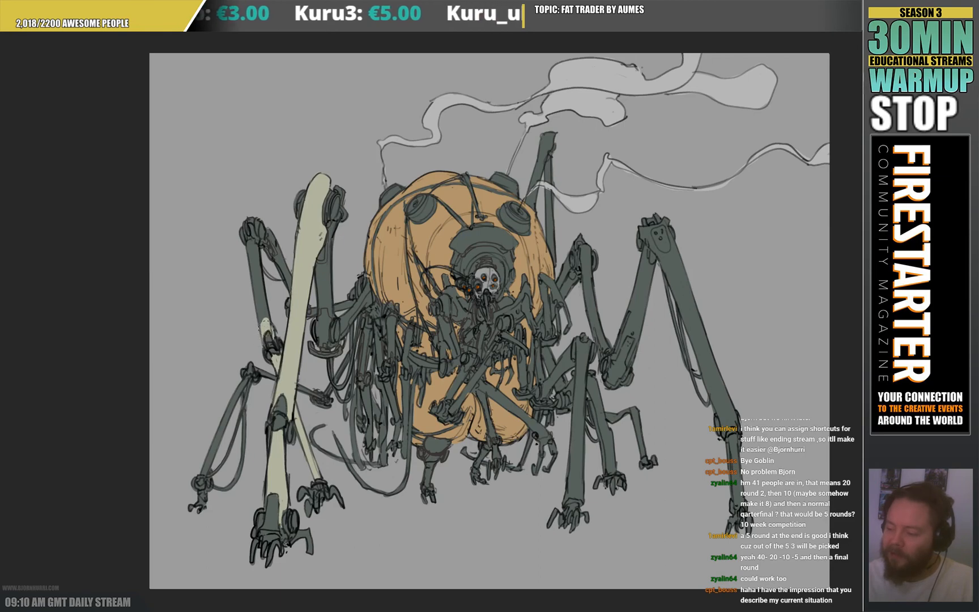
Recolour the rear left leg's two upper segments and several thin arms hanging along the body's left side pale cream.
left_click_drag(269, 337, 247, 238)
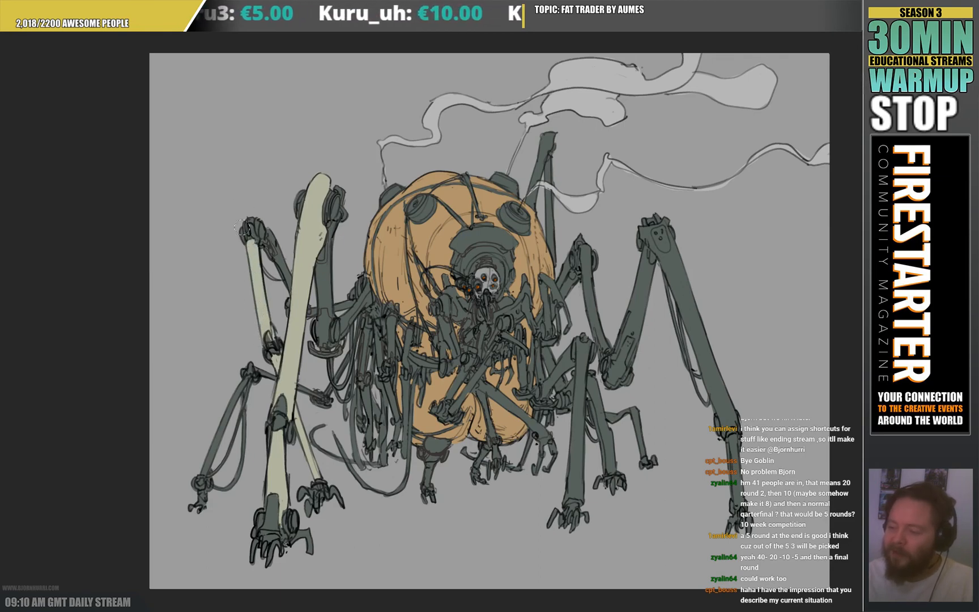
left_click_drag(279, 256, 282, 279)
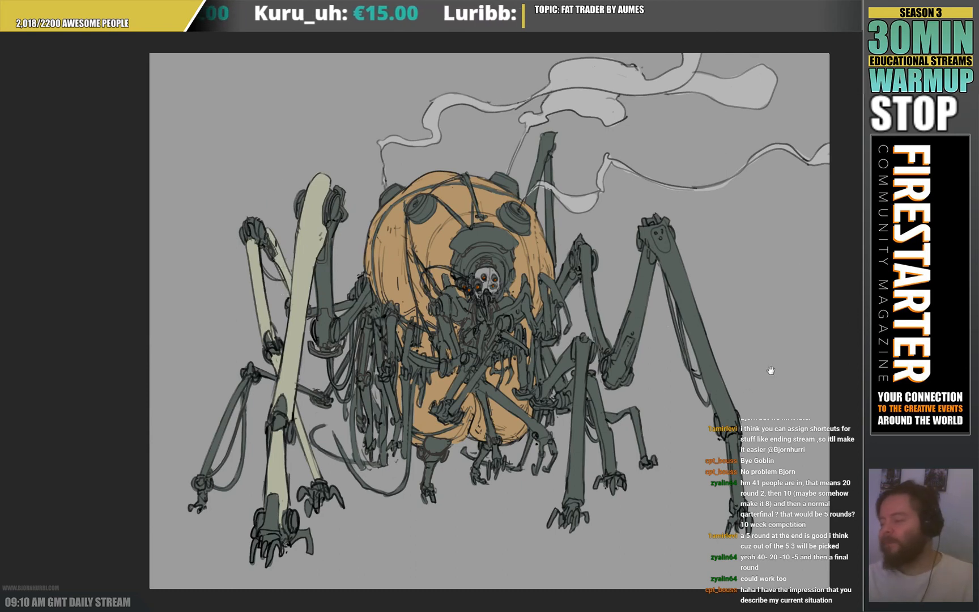
left_click_drag(376, 323, 376, 361)
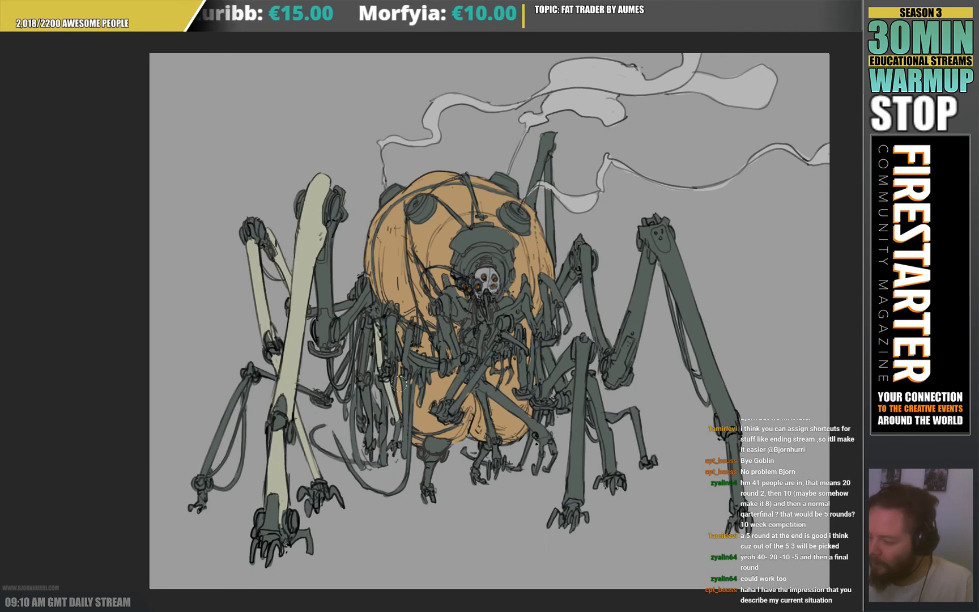
left_click_drag(398, 376, 399, 450)
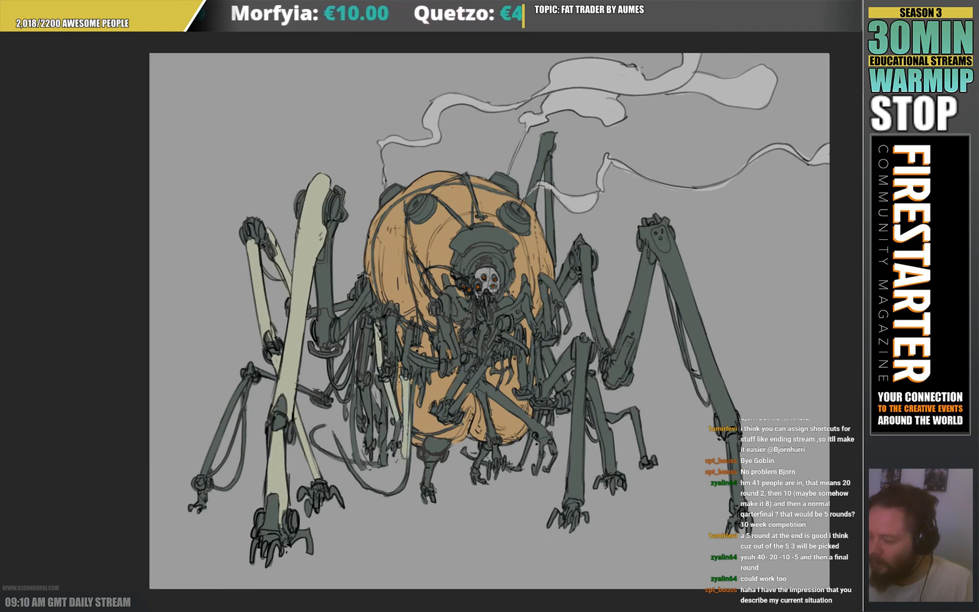
left_click_drag(406, 381, 404, 446)
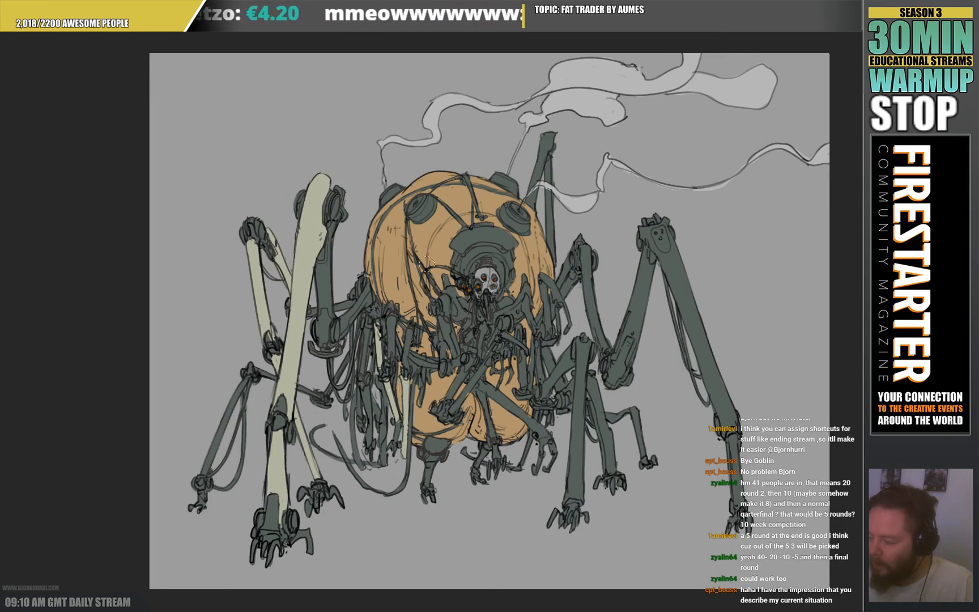
left_click_drag(362, 382, 367, 441)
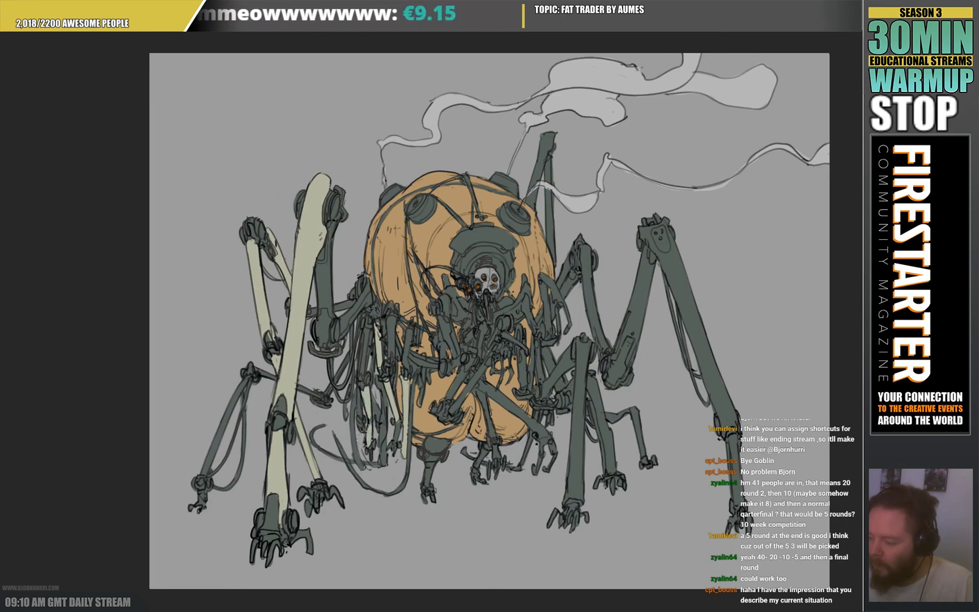
Recolour more thin arms along the body's left side and the thin rear limb behind the large front left leg pale cream.
mouse_move(362, 371)
left_mouse_down()
mouse_move(364, 326)
mouse_move(392, 313)
mouse_move(385, 350)
mouse_move(391, 314)
mouse_move(407, 332)
mouse_move(401, 356)
left_mouse_up()
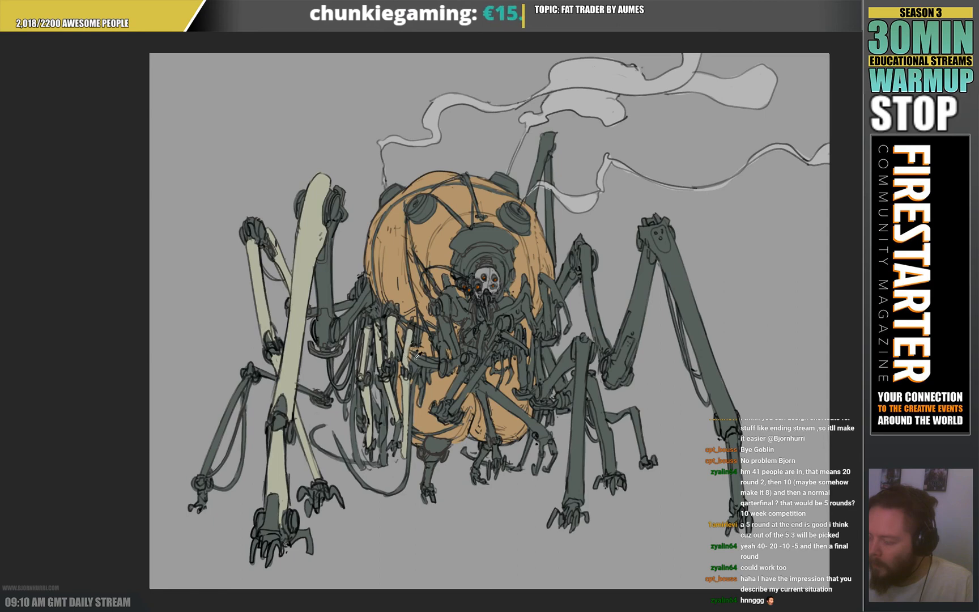
key("ctrl+z")
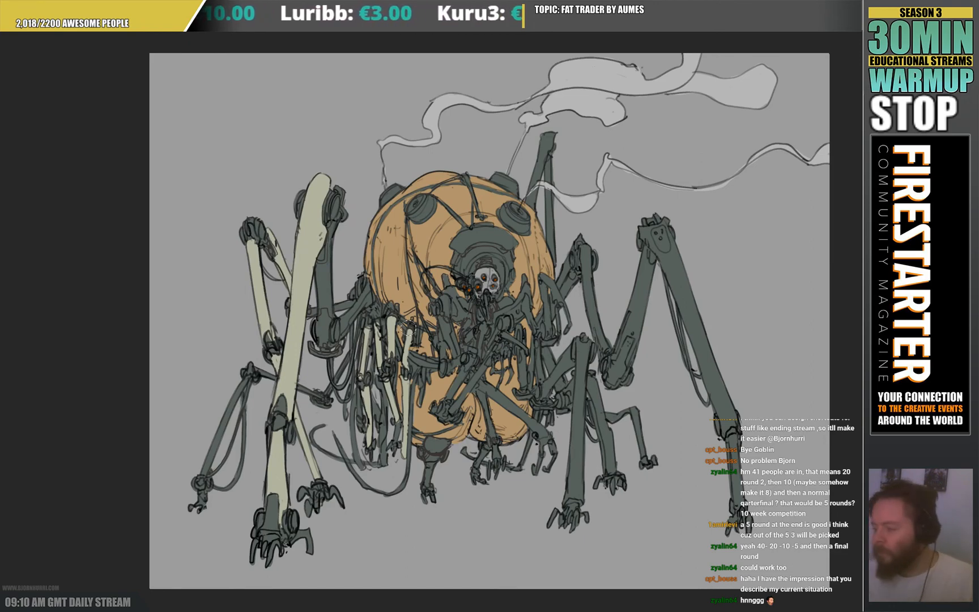
left_click_drag(607, 335, 606, 335)
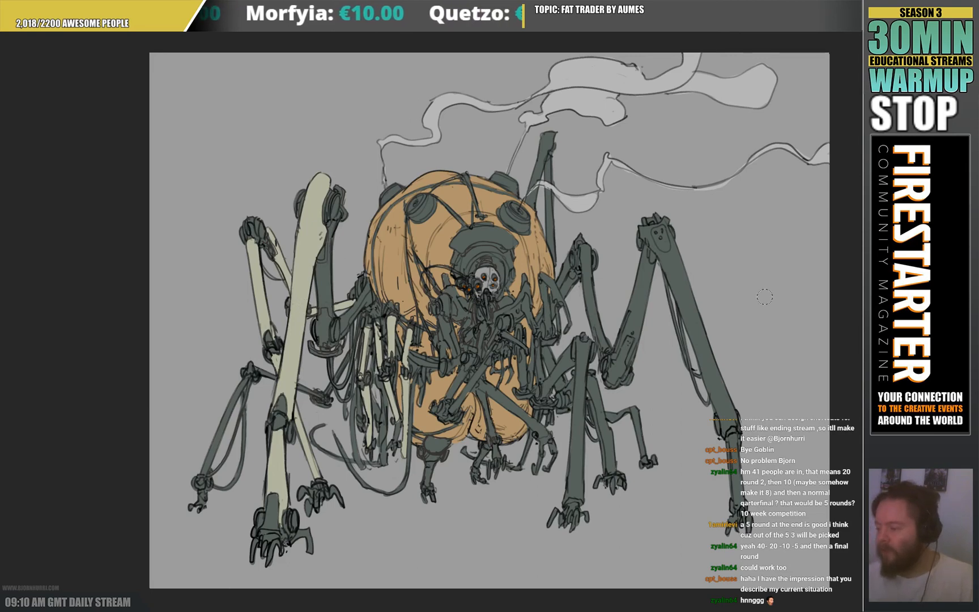
Recolour the diagonal arms below the masked face and the bent arm on the body's right edge pale cream.
left_click_drag(483, 363, 448, 405)
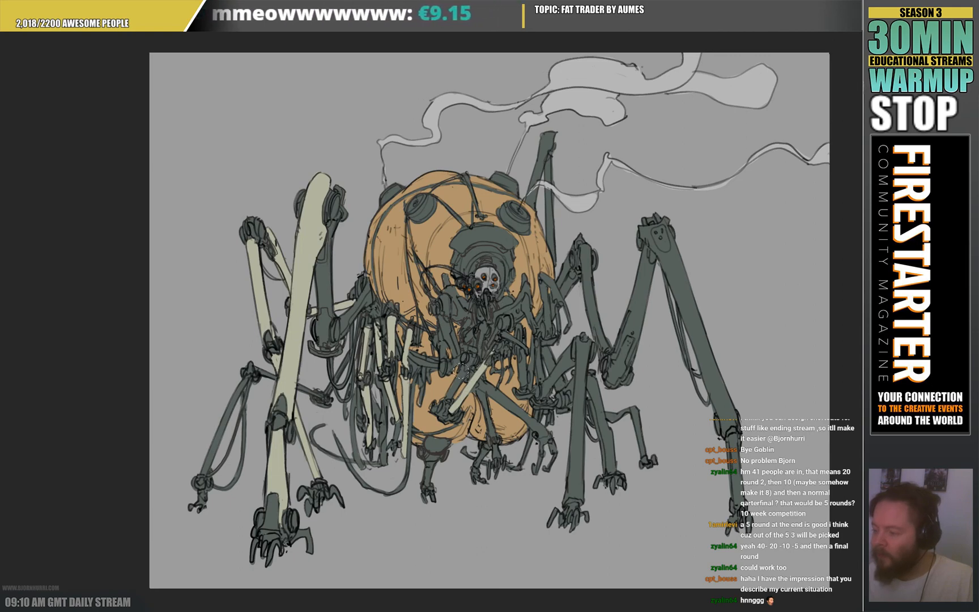
left_click_drag(464, 367, 443, 392)
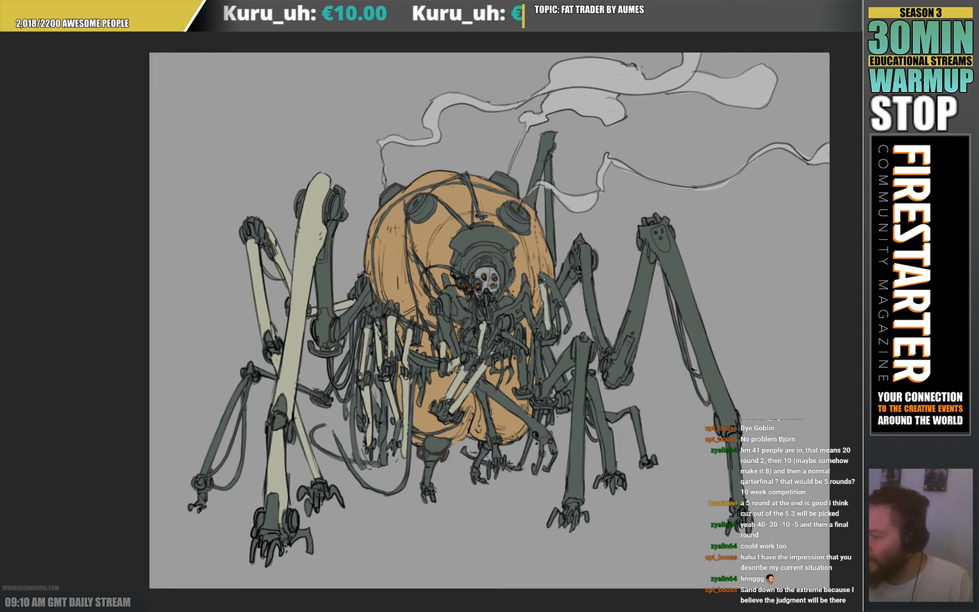
left_click_drag(543, 271, 551, 290)
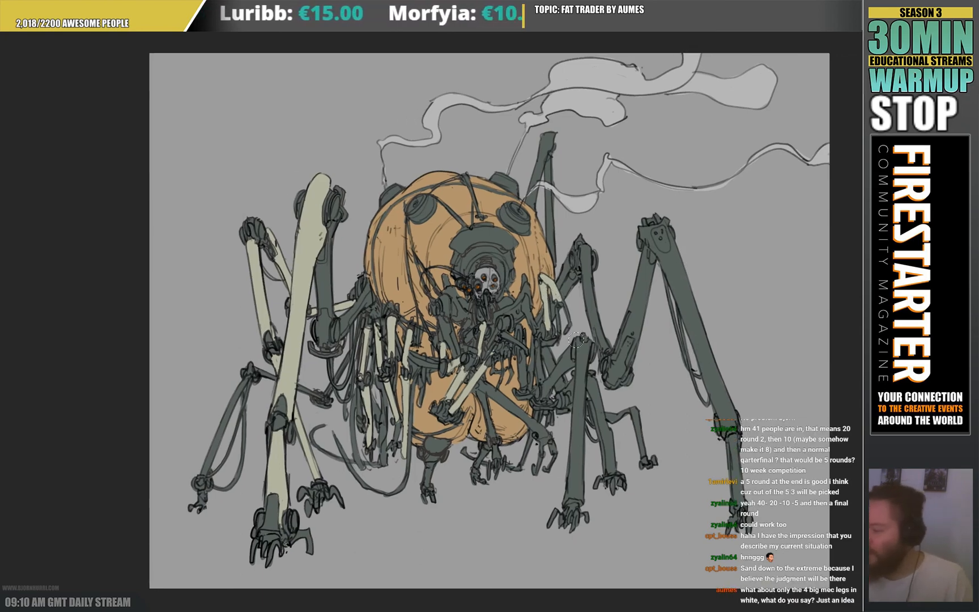
Recolour the front right leg, its angled link to the body and the thinner leg just behind it pale cream, keeping the feet dark.
left_click_drag(578, 341, 573, 411)
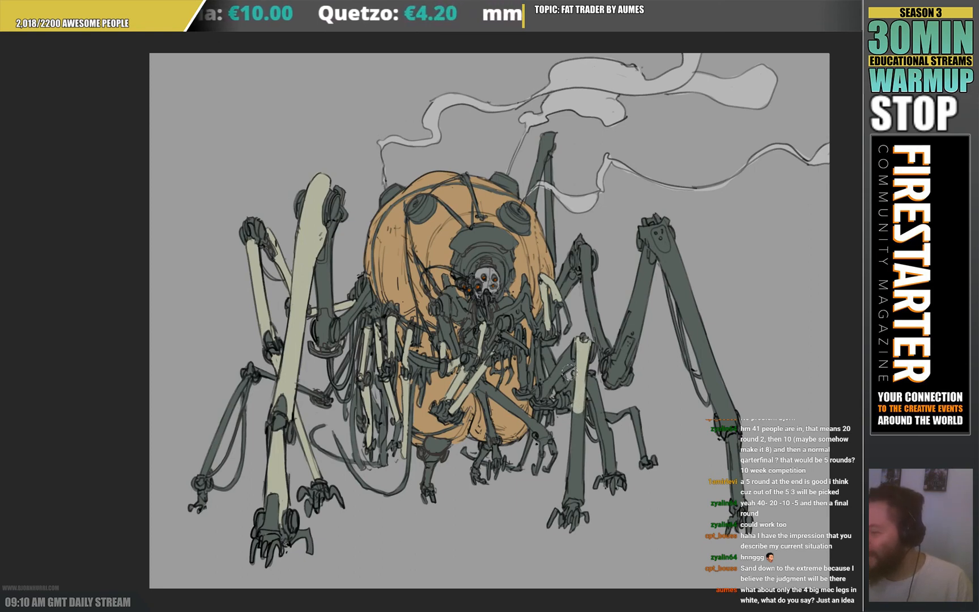
mouse_move(577, 412)
left_mouse_down()
mouse_move(558, 495)
mouse_move(577, 489)
mouse_move(579, 413)
left_mouse_up()
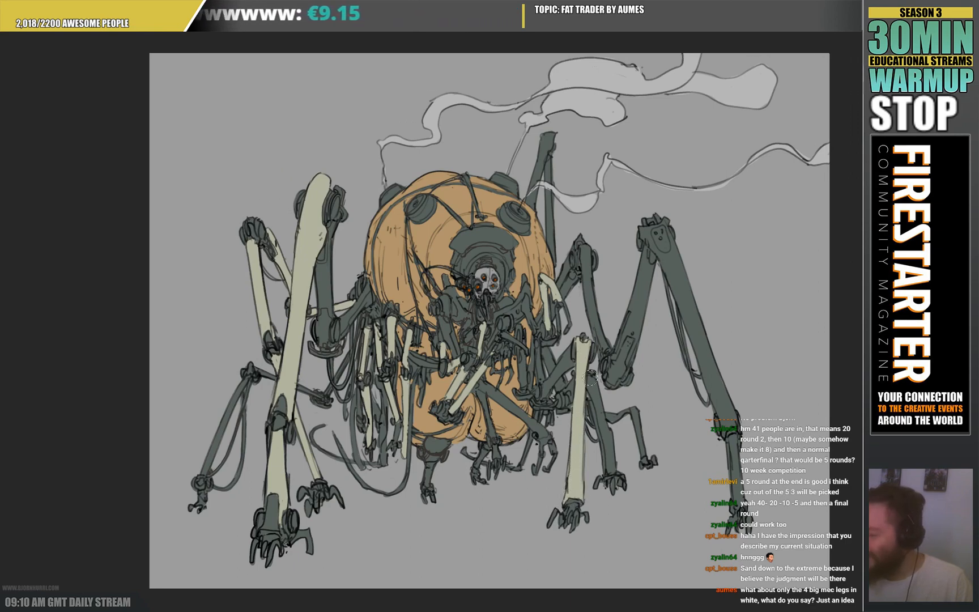
left_click_drag(589, 376, 604, 450)
left_click_drag(591, 413, 601, 469)
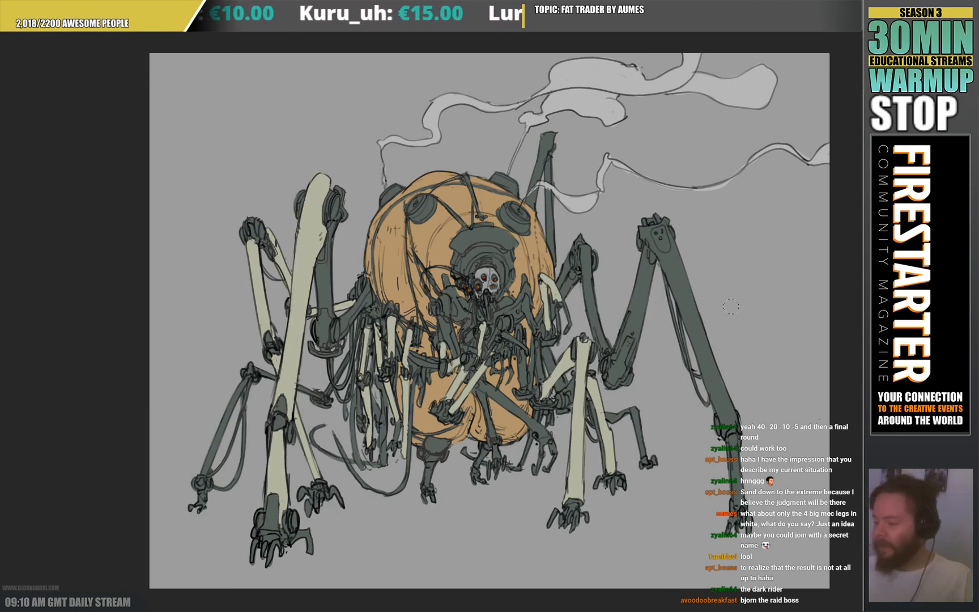
Recolour the two inner segments linking the large front left leg to the body pale cream, leaving their joints dark.
mouse_move(320, 268)
left_mouse_down()
mouse_move(320, 288)
mouse_move(330, 222)
mouse_move(329, 277)
left_mouse_up()
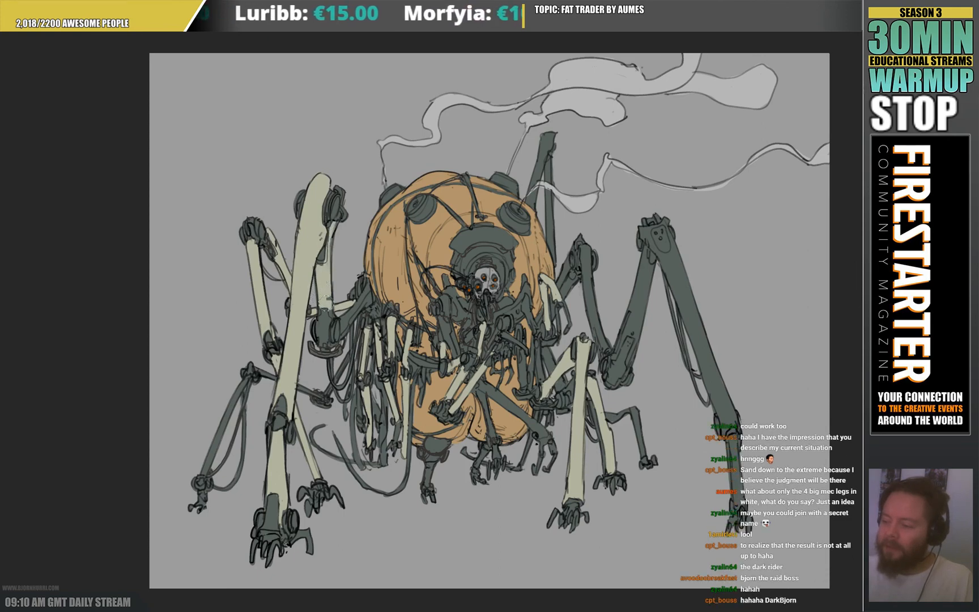
left_click_drag(334, 325, 361, 290)
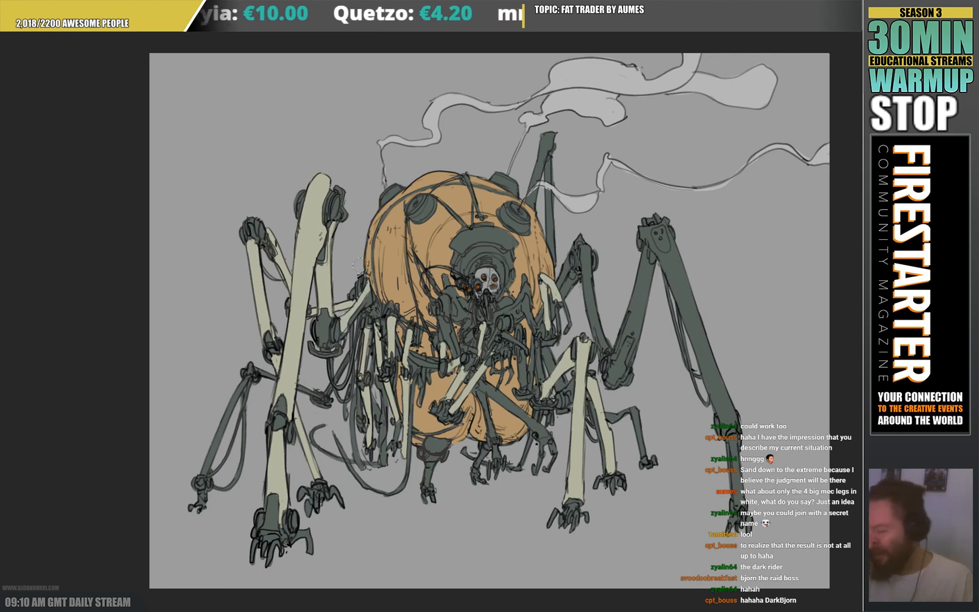
Recolour the large outer right leg's segments pale cream and return the thinner leg behind the front right leg to dark grey-green.
mouse_move(638, 226)
left_mouse_down()
mouse_move(664, 264)
mouse_move(668, 241)
mouse_move(664, 234)
mouse_move(660, 247)
mouse_move(679, 269)
mouse_move(719, 406)
left_mouse_up()
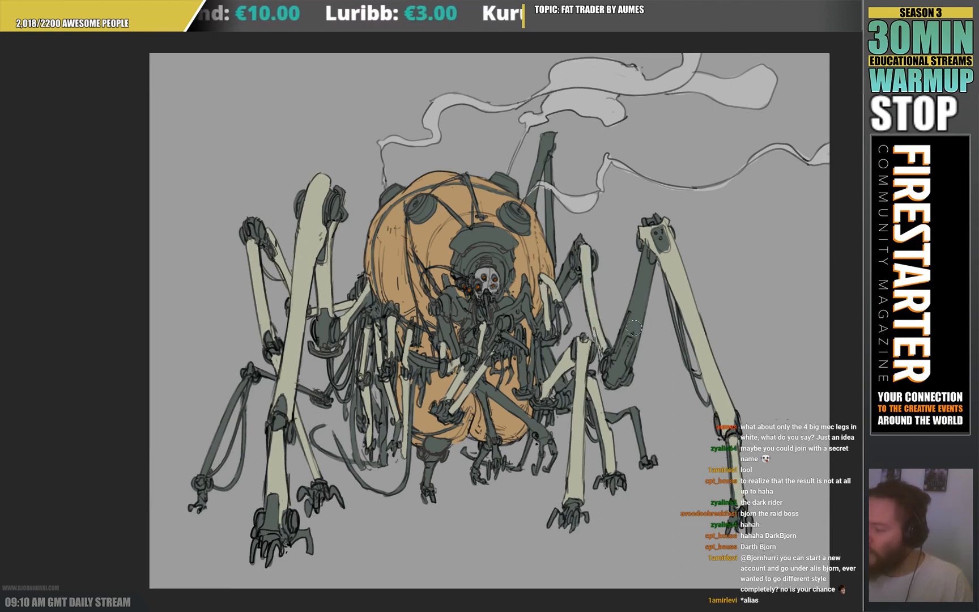
mouse_move(637, 320)
left_mouse_down()
mouse_move(610, 356)
mouse_move(639, 247)
mouse_move(639, 267)
mouse_move(652, 261)
mouse_move(623, 379)
left_mouse_up()
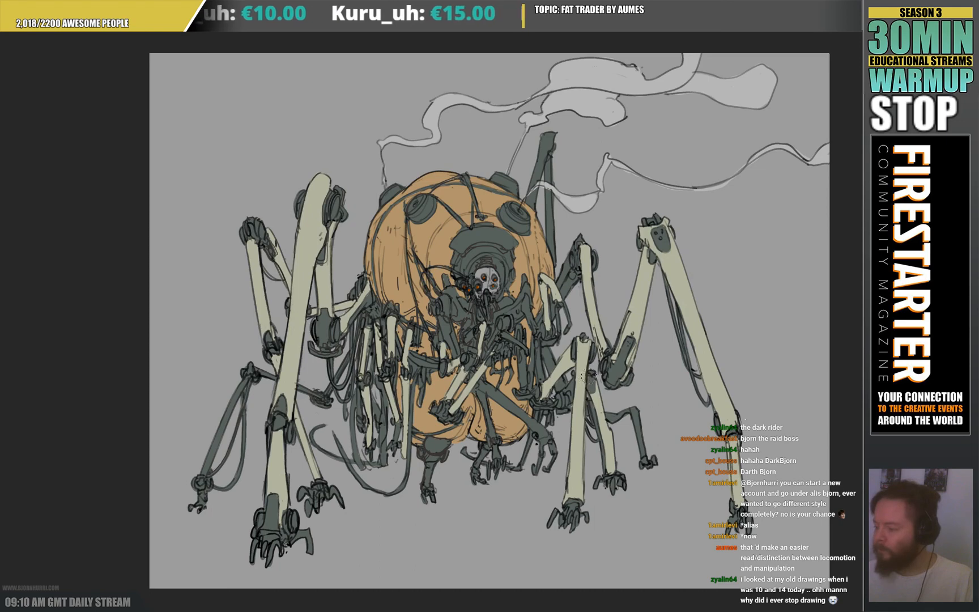
left_click_drag(589, 376, 605, 454)
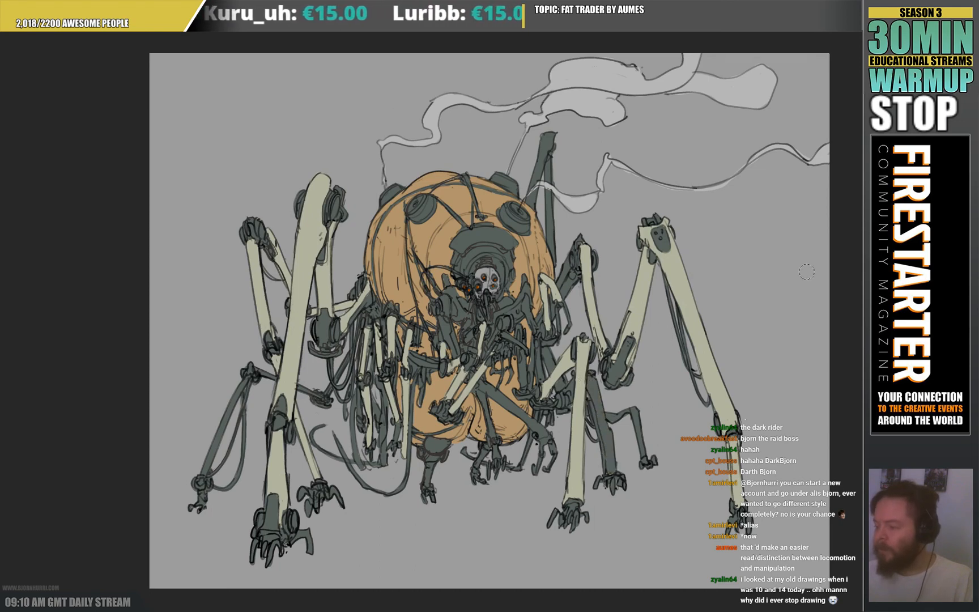
Recolour the long diagonal arm across the lower body, the face mask and the small leg beneath the body pale cream.
left_click_drag(476, 377, 544, 434)
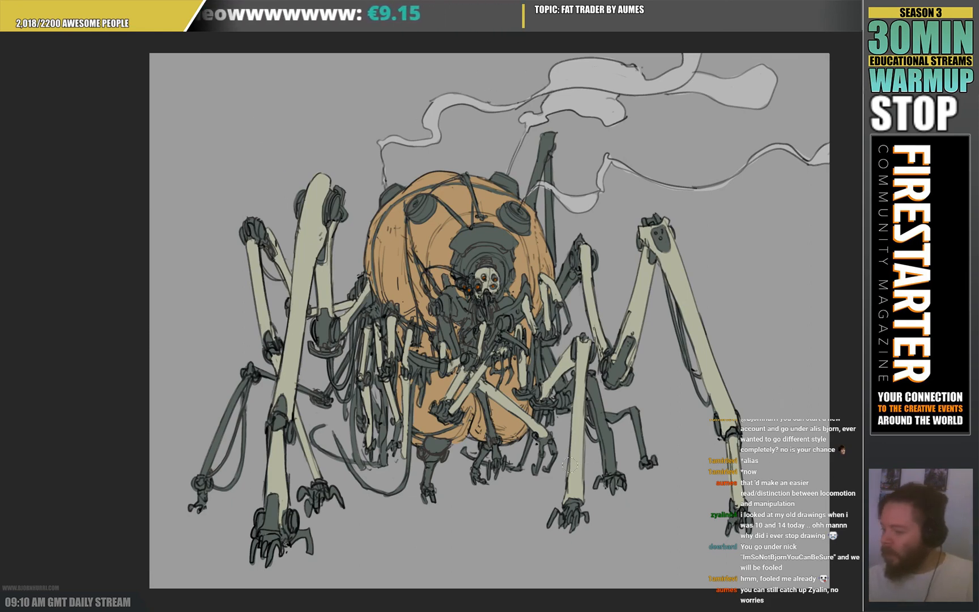
mouse_move(428, 462)
left_mouse_down()
mouse_move(427, 485)
mouse_move(438, 452)
left_mouse_up()
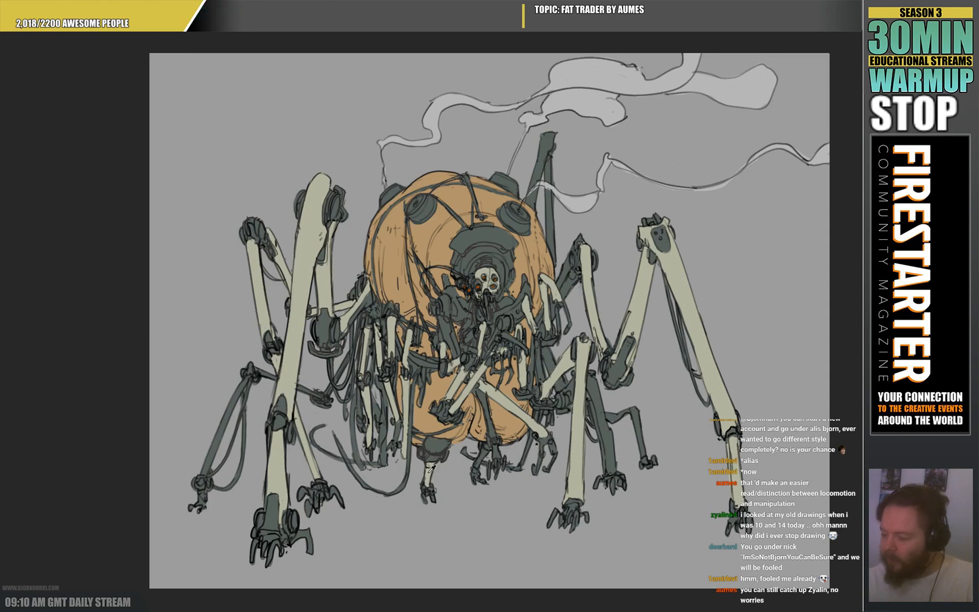